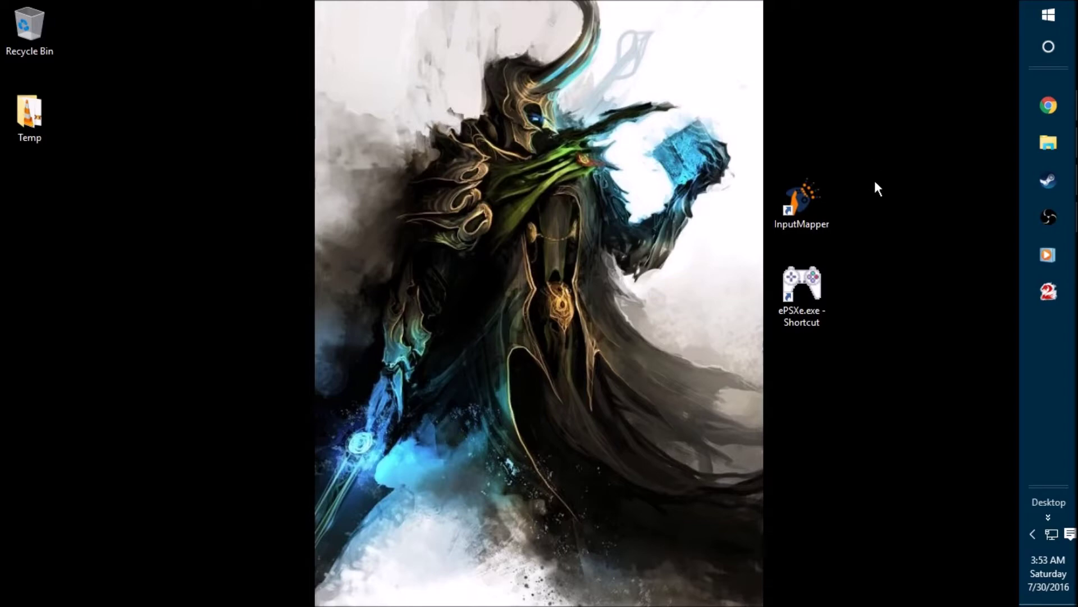
Step: Save the ePSXe v1.9.0 Windows build from the Old ePSXe versions list to the desktop as ePSXe190.zip
{"action": "left_click", "coordinate": [1048, 107]}
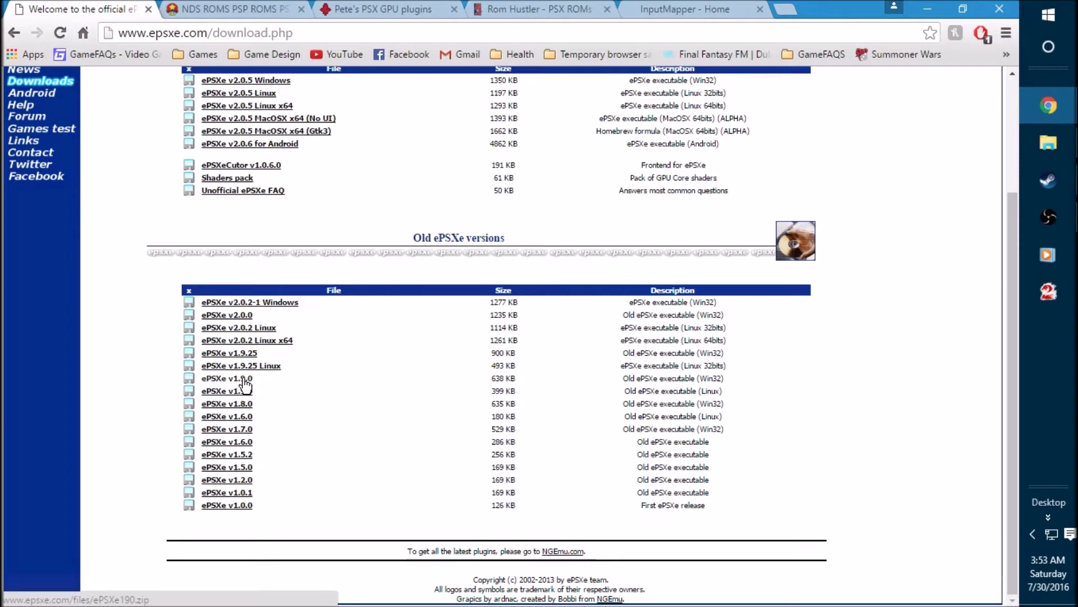
{"action": "left_click", "coordinate": [240, 382]}
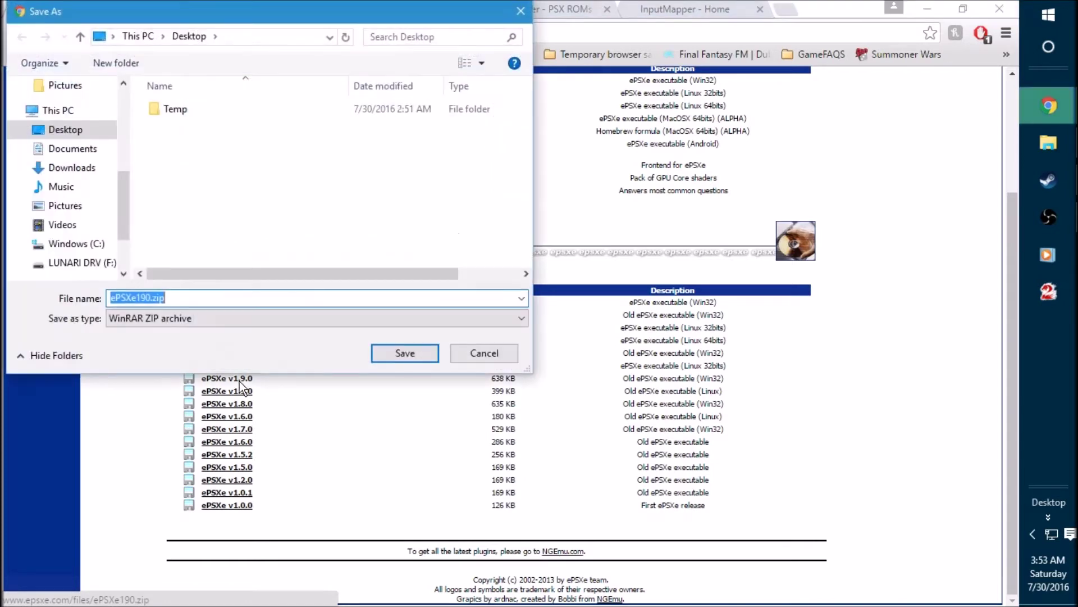
{"action": "left_click", "coordinate": [388, 352]}
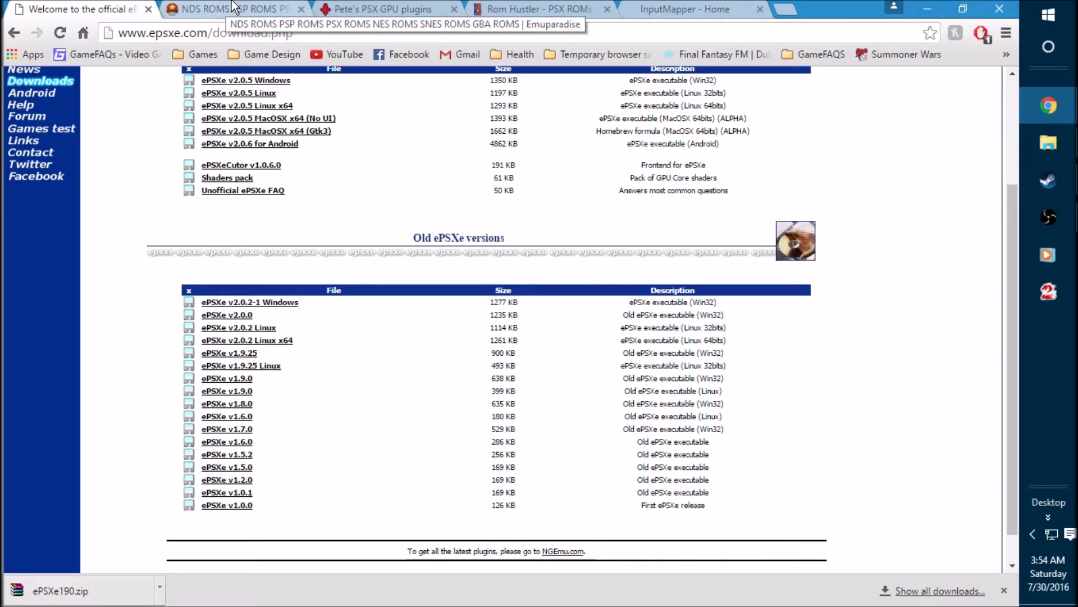
Step: Save PSX_Bios_SCPH1001.zip from Emuparadise's PS1 BIOS list to the desktop
{"action": "left_click", "coordinate": [235, 8]}
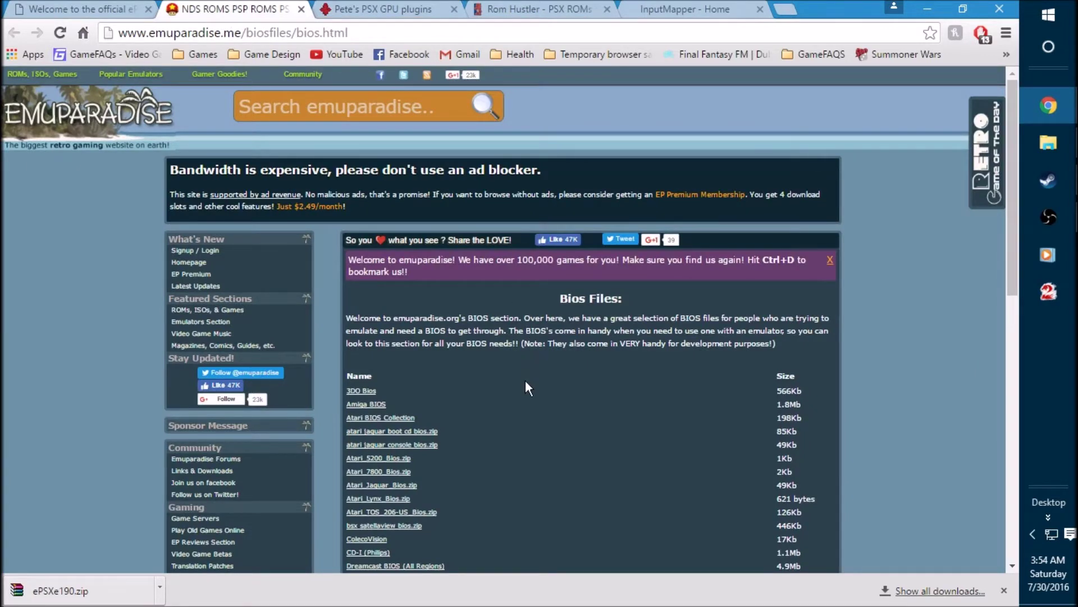
{"action": "scroll", "coordinate": [526, 386], "scroll_direction": "down", "scroll_amount": 7}
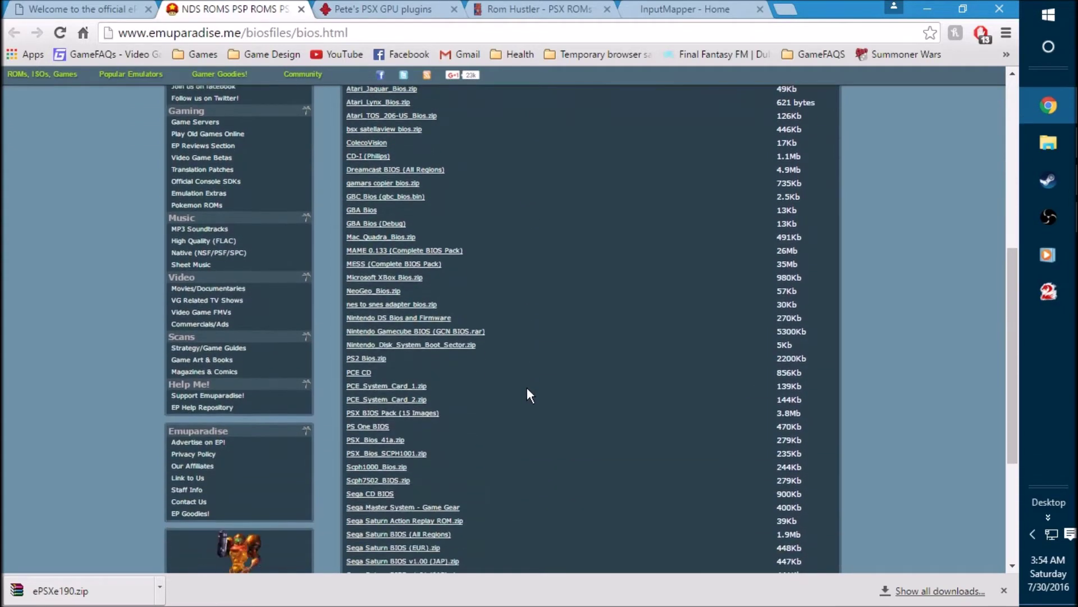
{"action": "scroll", "coordinate": [528, 393], "scroll_direction": "down", "scroll_amount": 3}
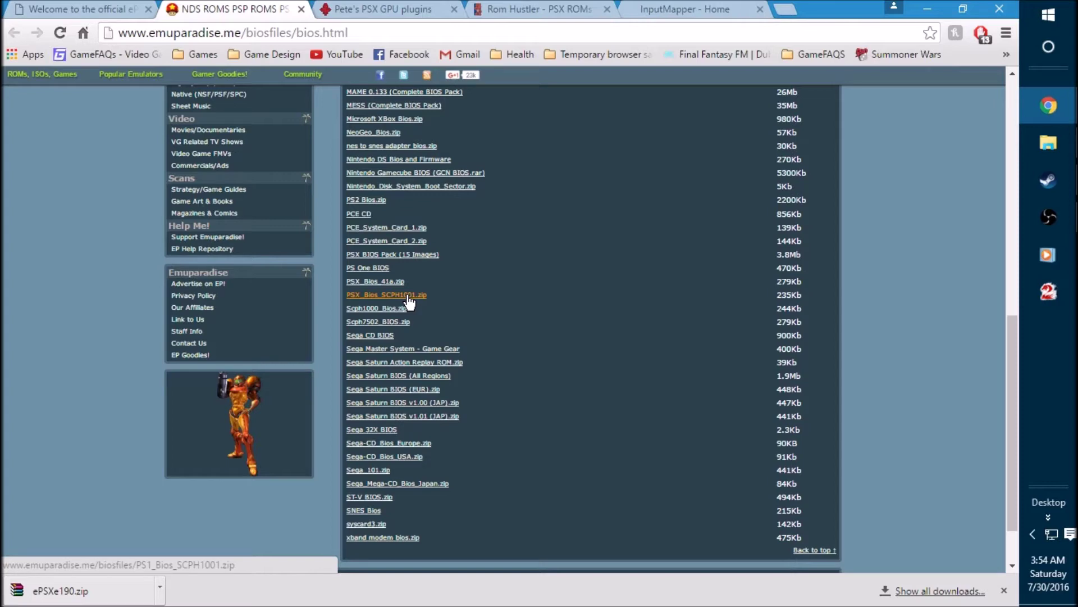
{"action": "left_click", "coordinate": [407, 297]}
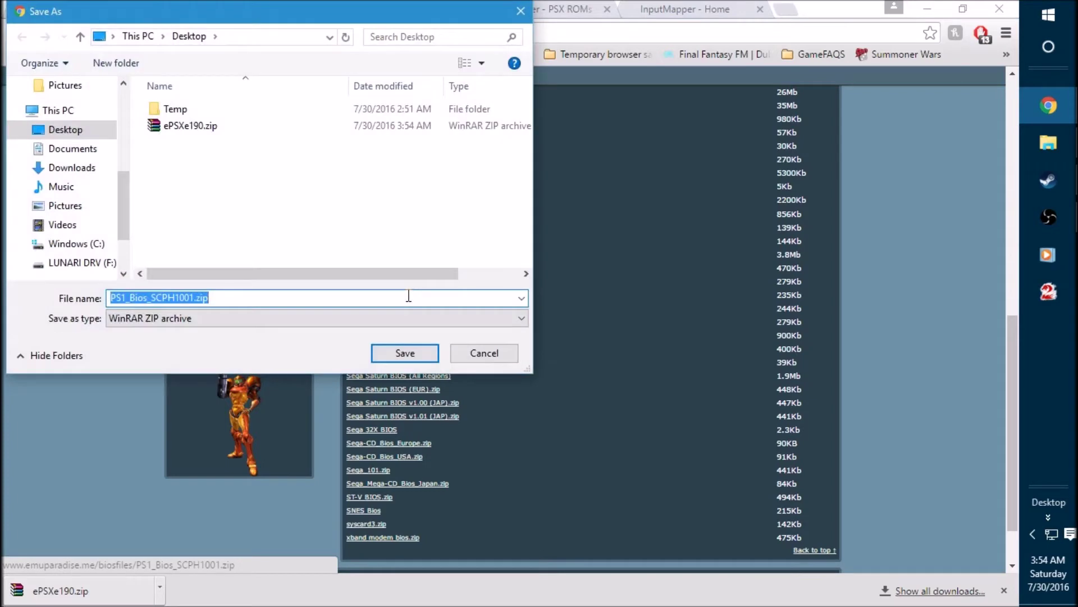
{"action": "left_click", "coordinate": [395, 352]}
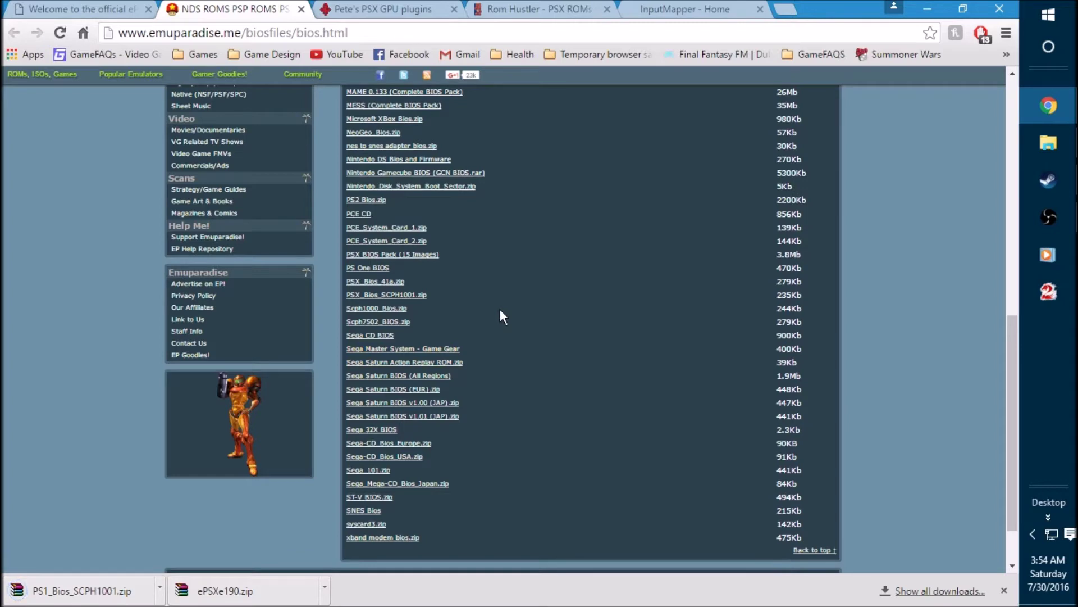
{"action": "left_click", "coordinate": [368, 8]}
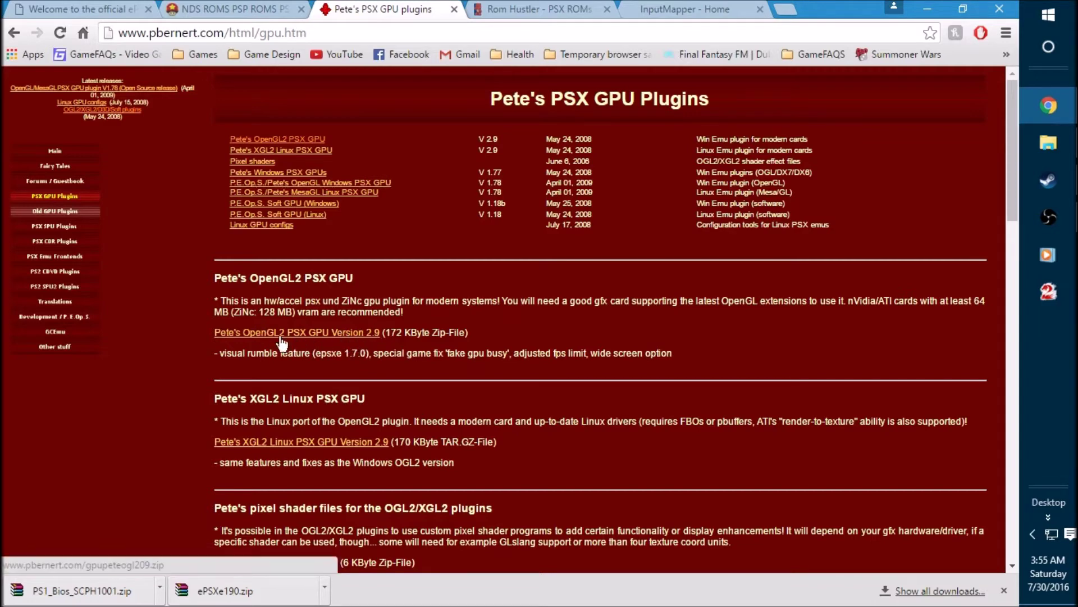
Step: Save Pete's OpenGL2 PSX GPU Version 2.9 as gpupeteogl209.zip on the desktop
{"action": "left_click", "coordinate": [317, 333]}
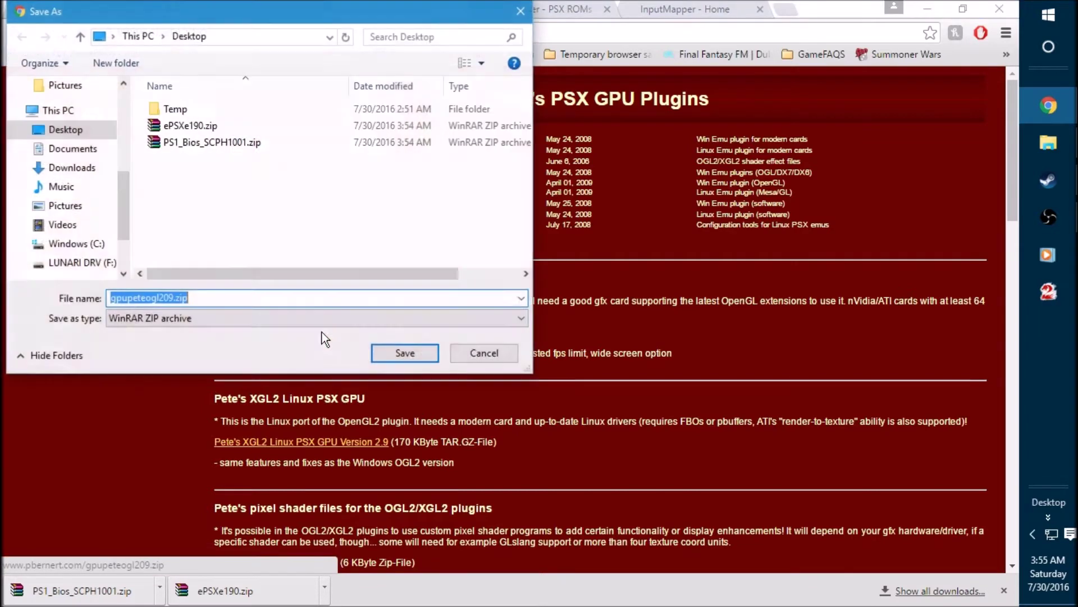
{"action": "left_click", "coordinate": [396, 353]}
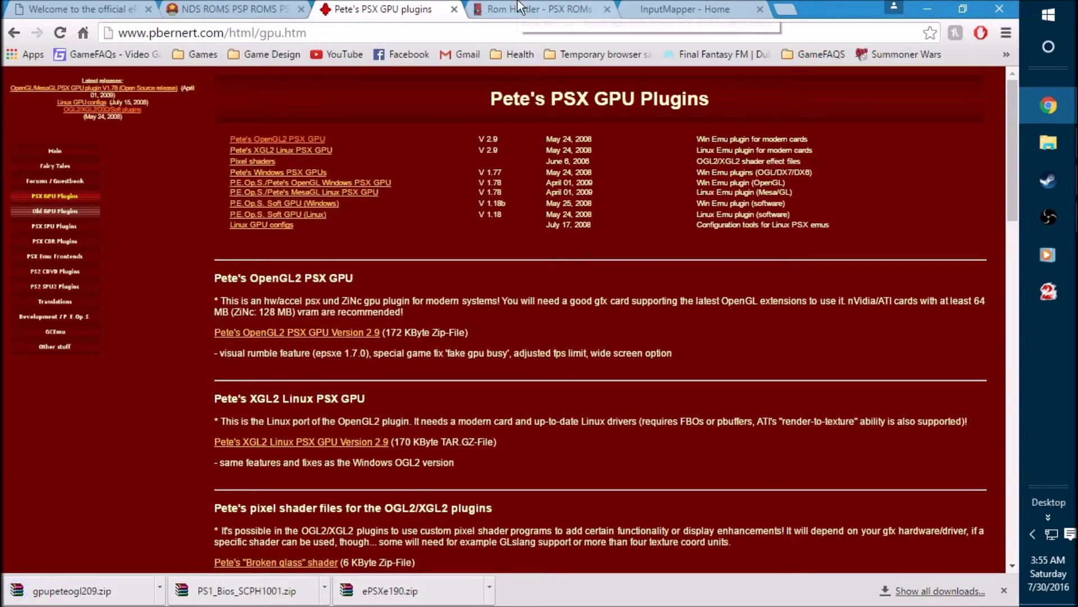
{"action": "left_click", "coordinate": [520, 8]}
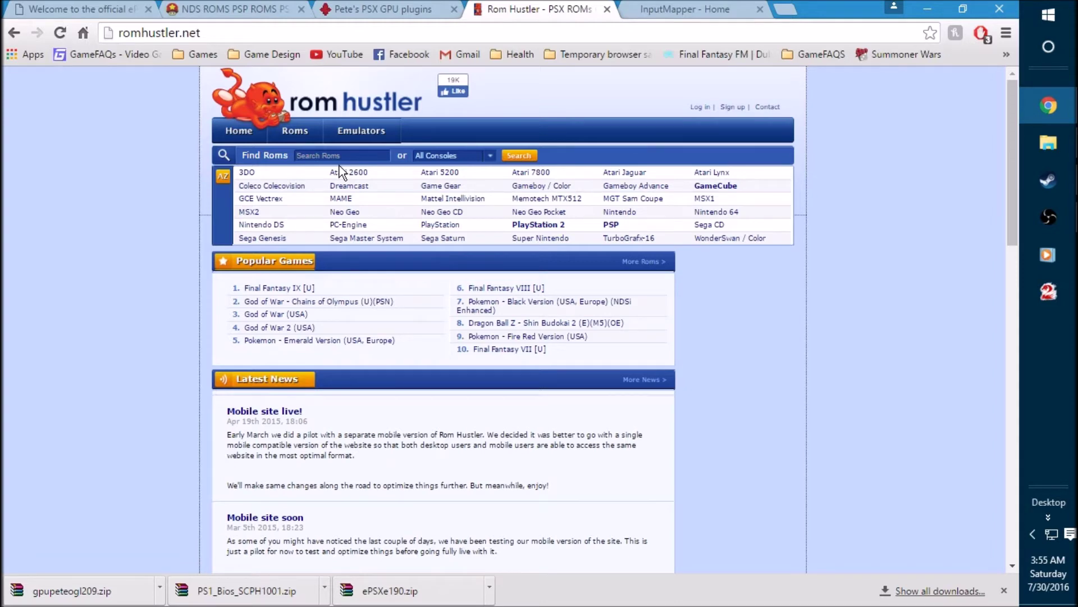
Step: Search Rom Hustler for Brigandine and open the Brigandine - Legend of Forsena ROM page
{"action": "type", "text": "Brigandine"}
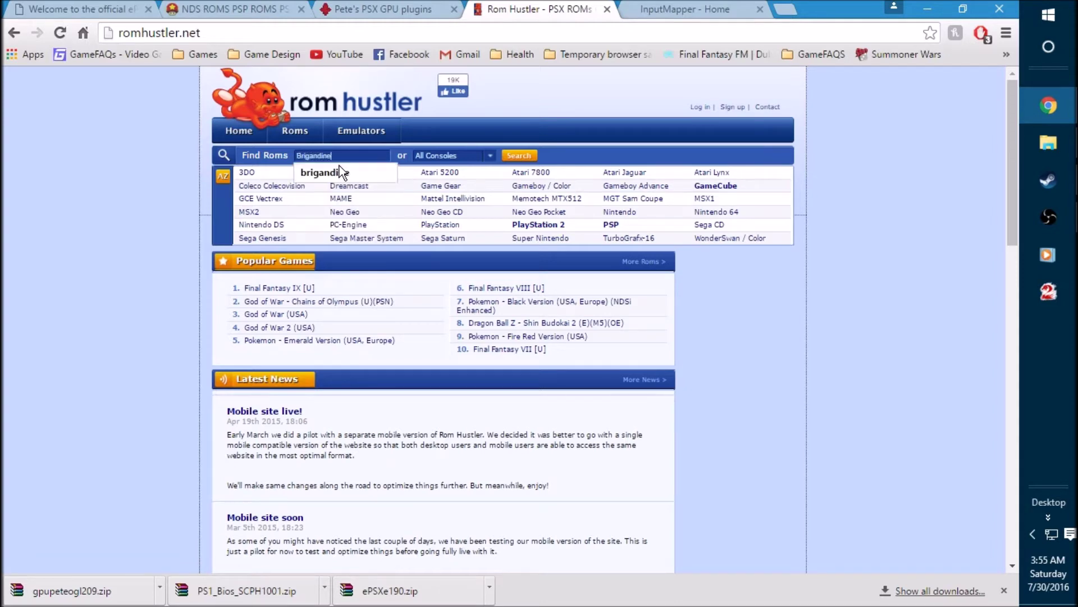
{"action": "key", "text": "Return"}
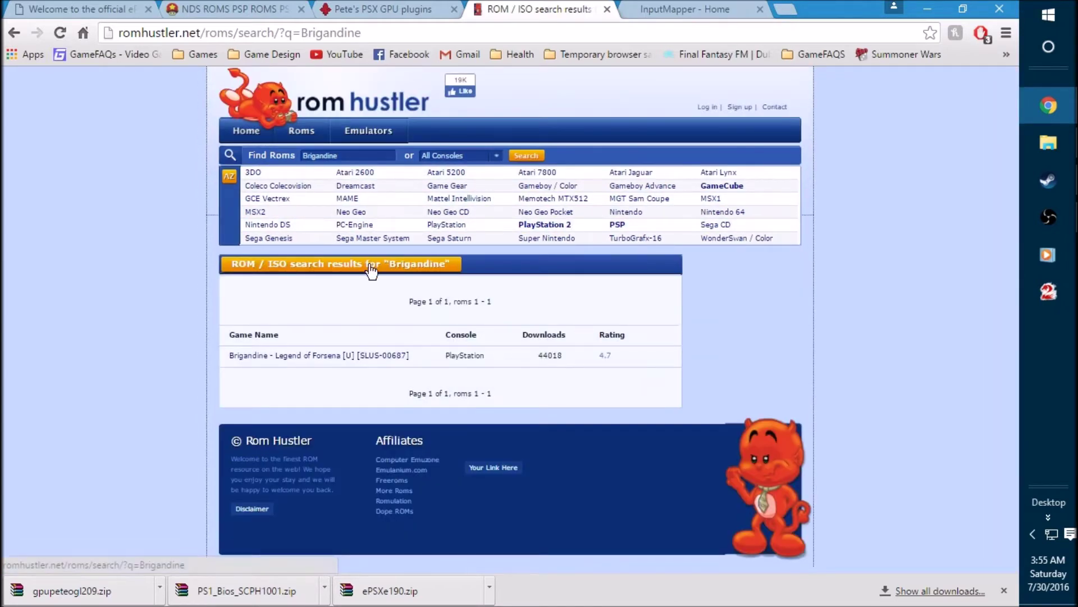
{"action": "triple_click", "coordinate": [328, 358]}
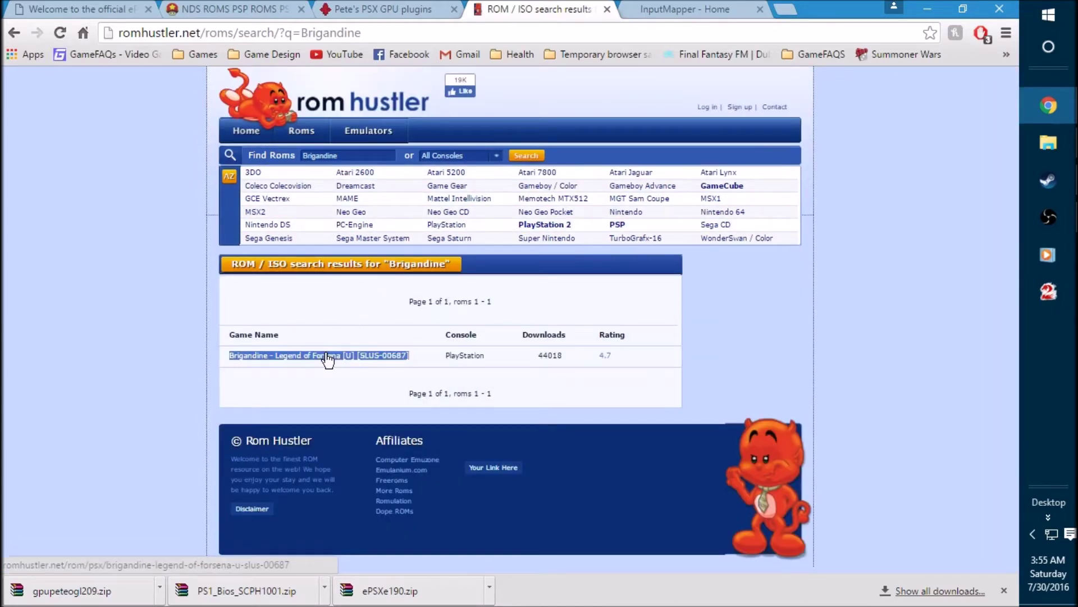
{"action": "left_click", "coordinate": [327, 357]}
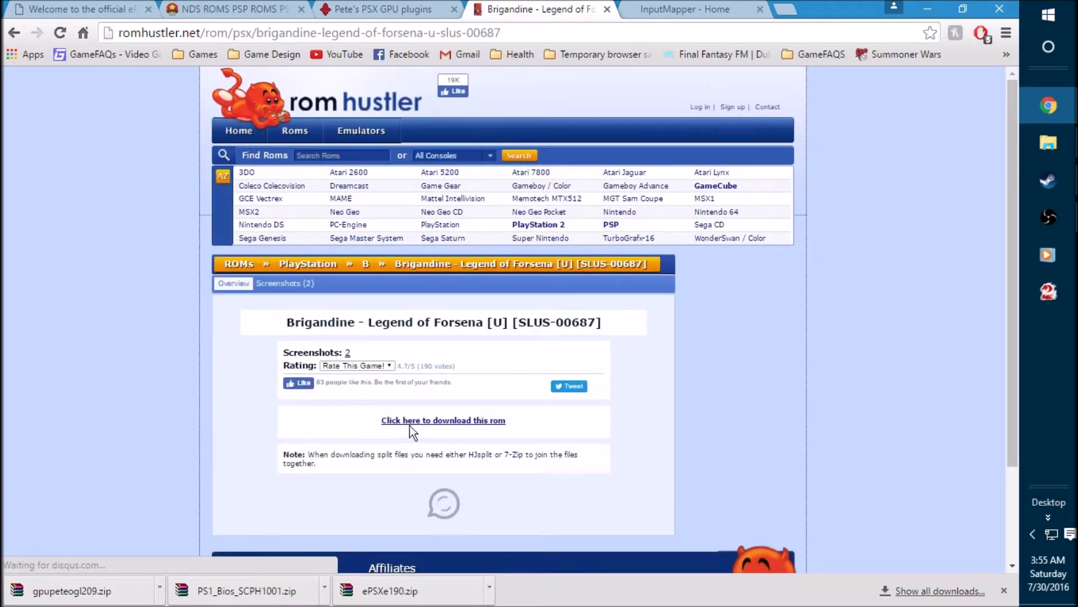
Step: Start the Brigandine ROM download and save the archive to the desktop
{"action": "triple_click", "coordinate": [418, 427]}
{"action": "left_click", "coordinate": [417, 424]}
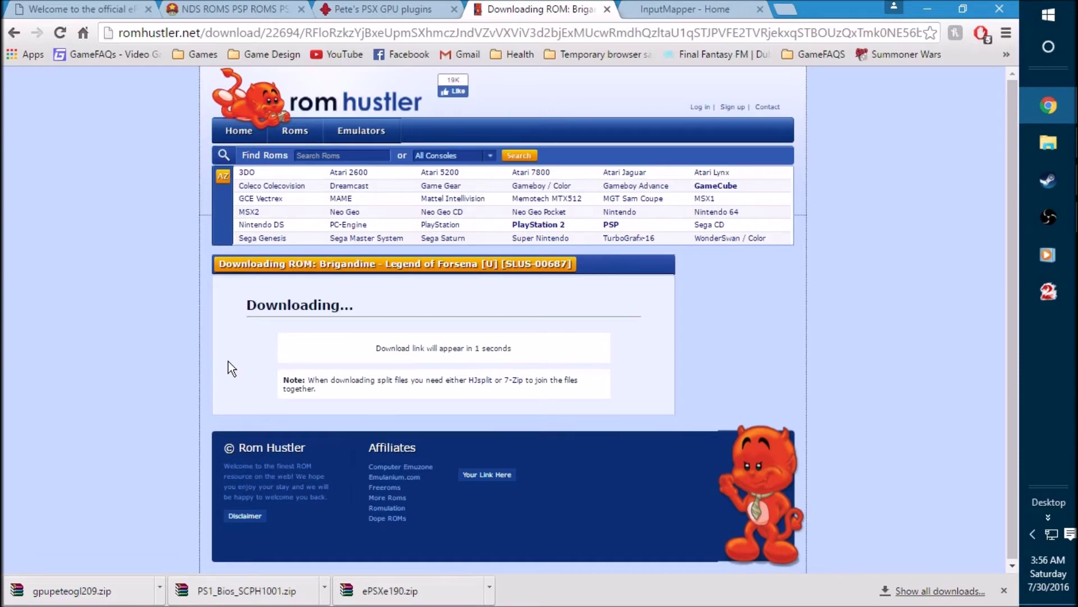
{"action": "left_click", "coordinate": [404, 352]}
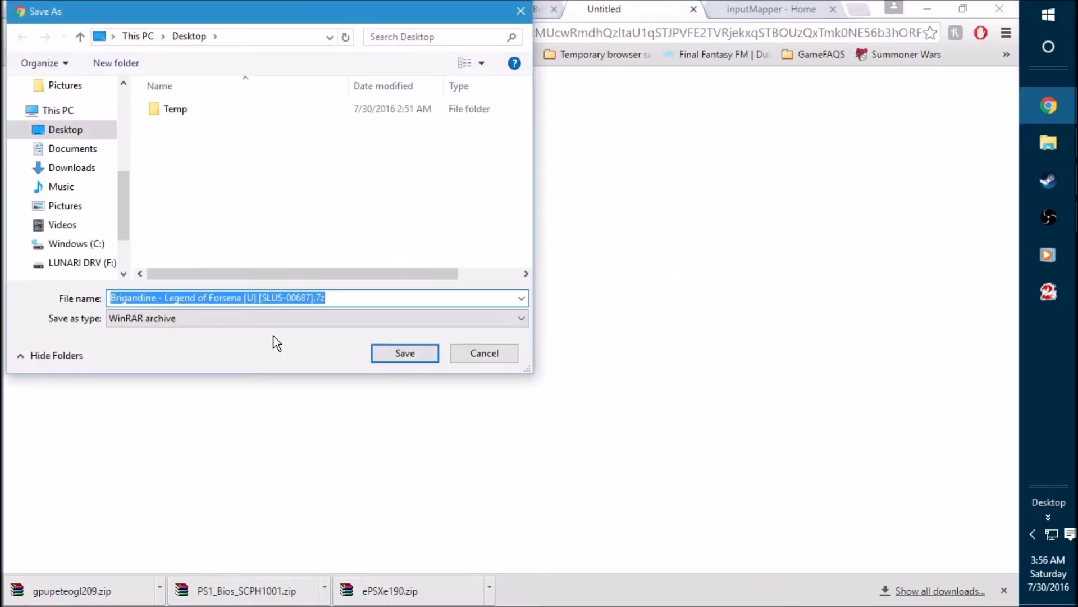
{"action": "left_click", "coordinate": [398, 355]}
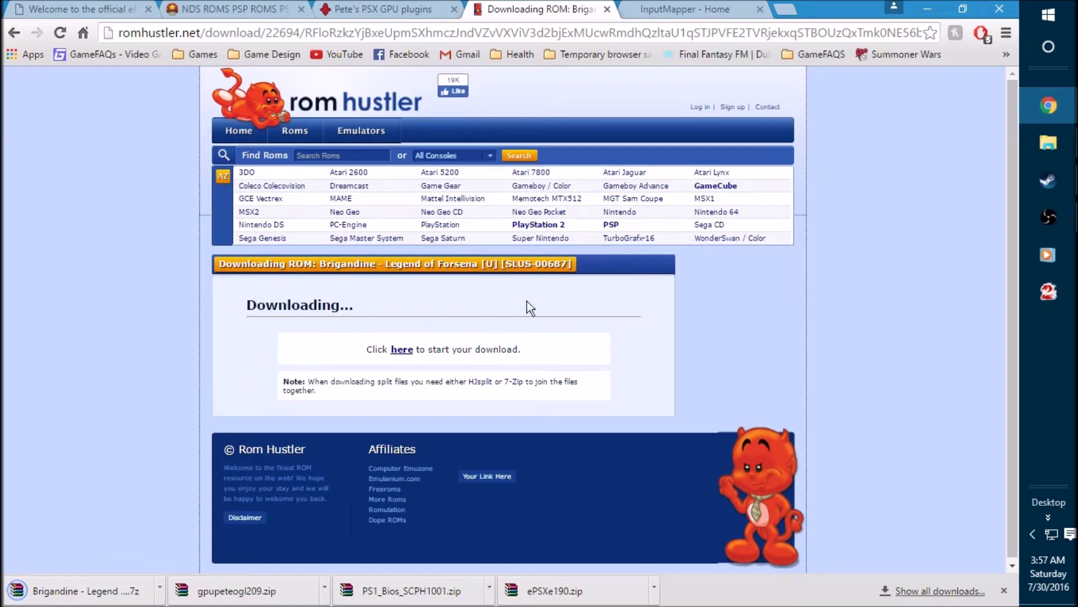
Step: After the 282 MB Brigandine archive finishes downloading, switch to the InputMapper home page
{"action": "left_click", "coordinate": [668, 7]}
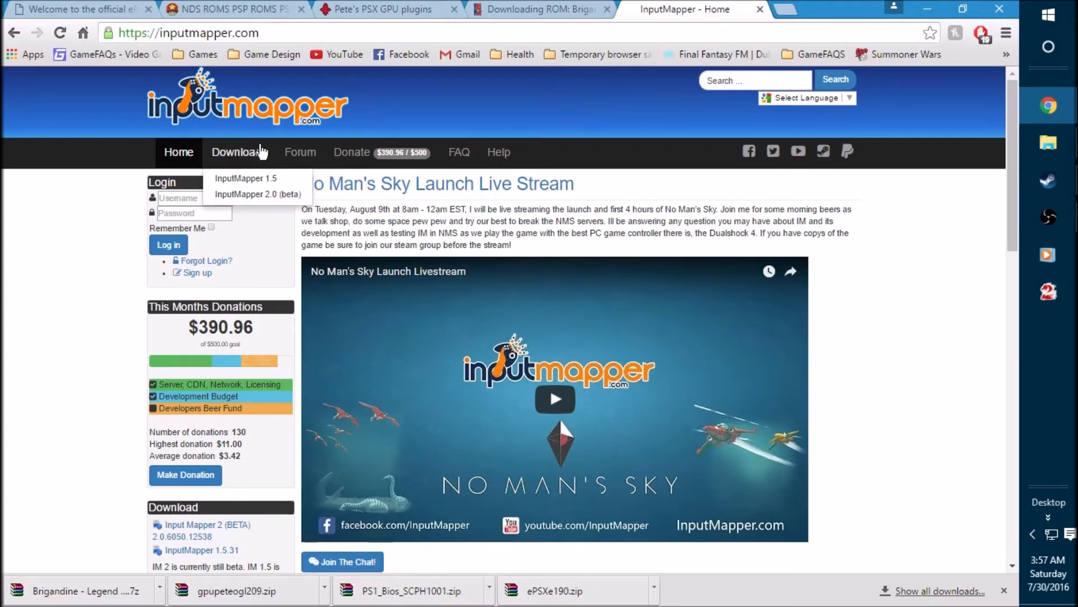
Step: Download the InputMapper 1.5.31.0.exe installer to the desktop, accepting its license conditions
{"action": "left_click", "coordinate": [258, 168]}
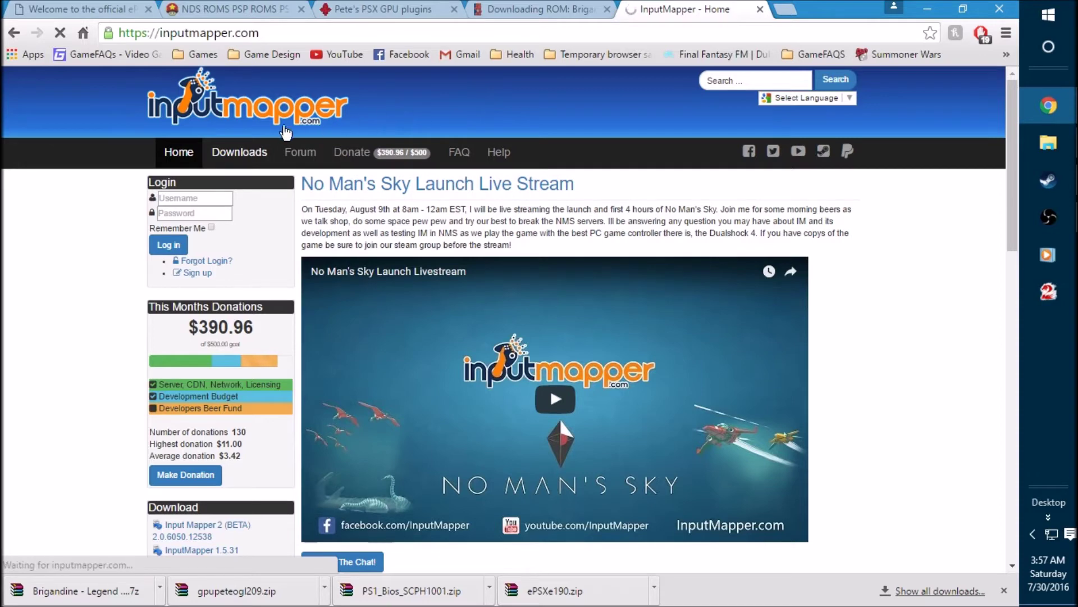
{"action": "mouse_move", "coordinate": [242, 153]}
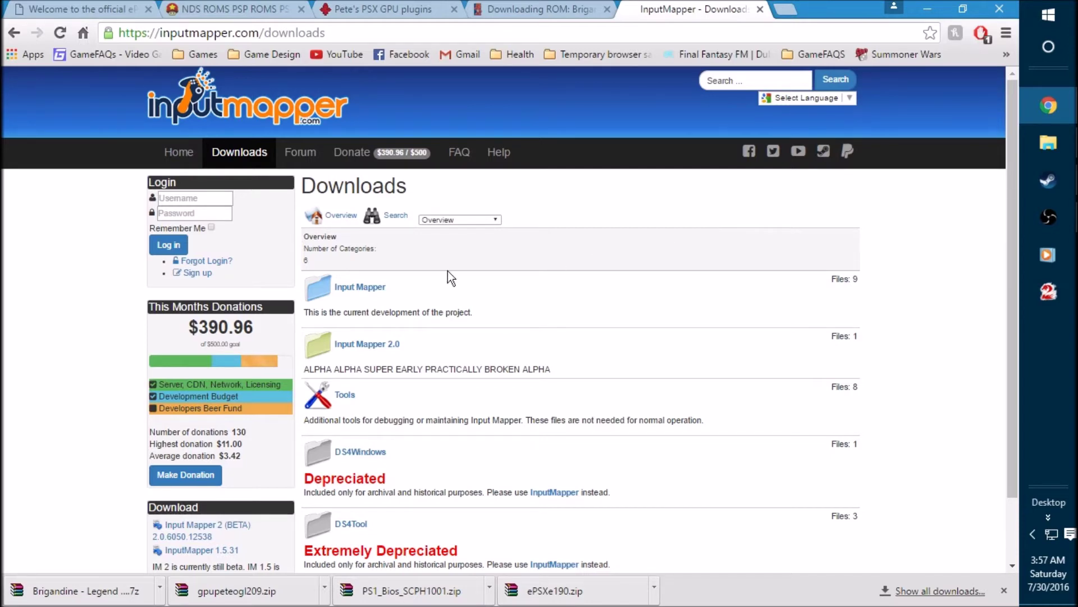
{"action": "left_click", "coordinate": [376, 288]}
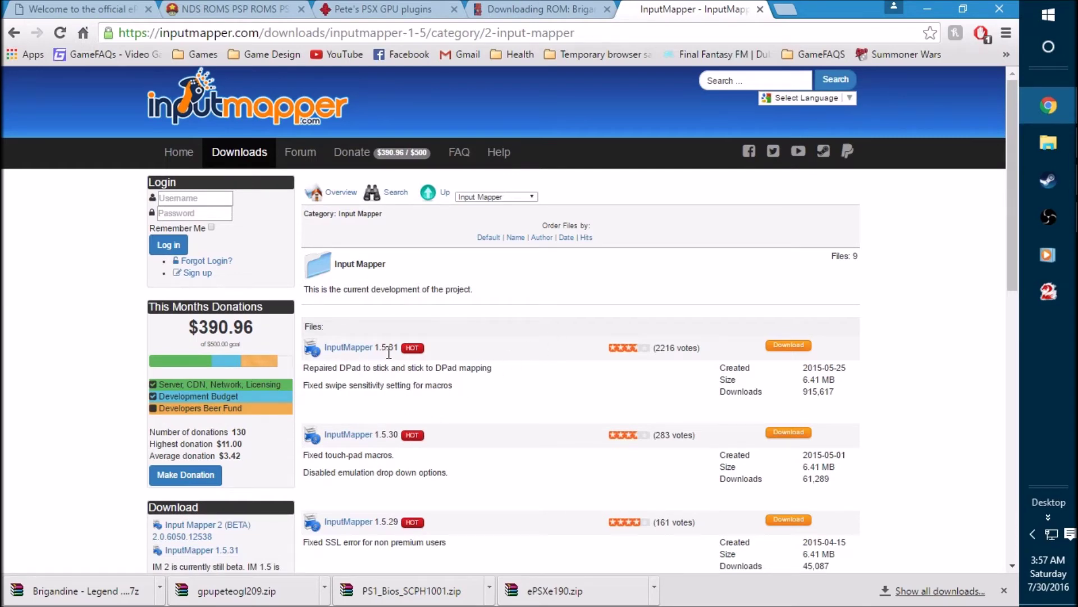
{"action": "left_click", "coordinate": [795, 350]}
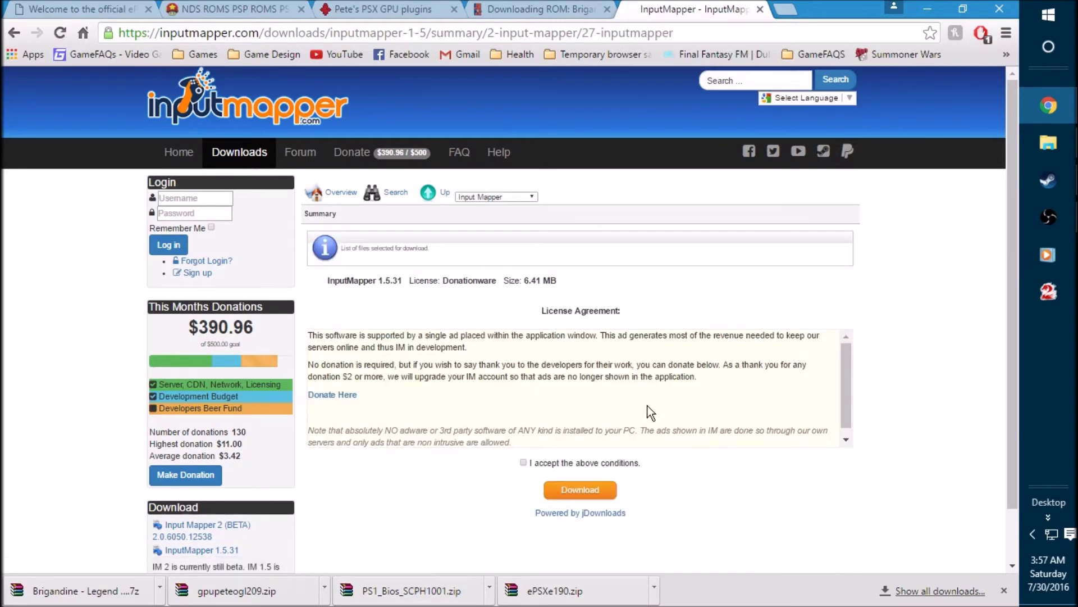
{"action": "left_click", "coordinate": [560, 489]}
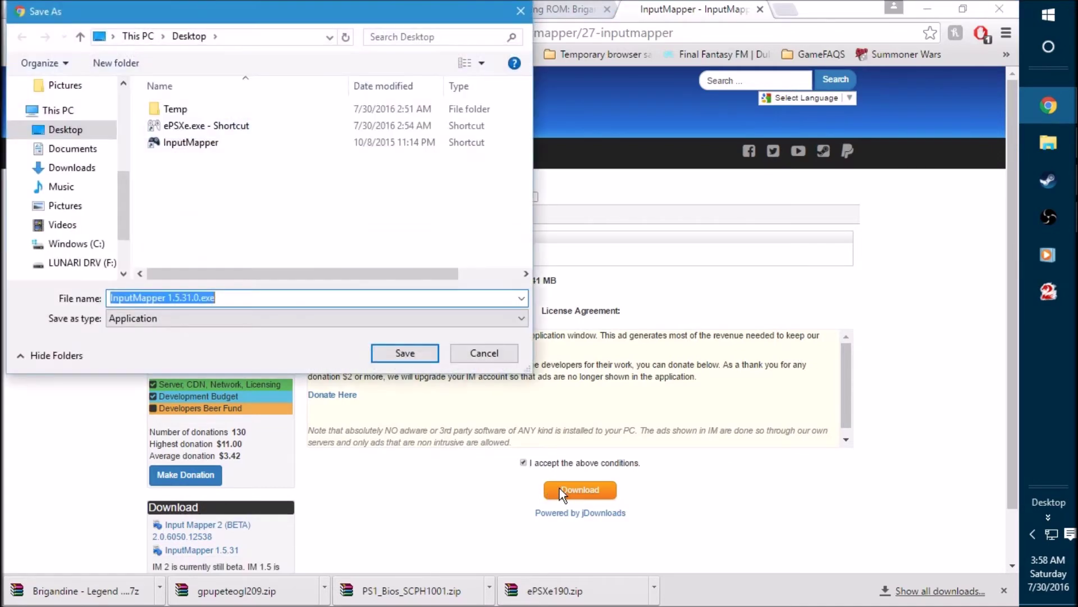
{"action": "left_click", "coordinate": [387, 352]}
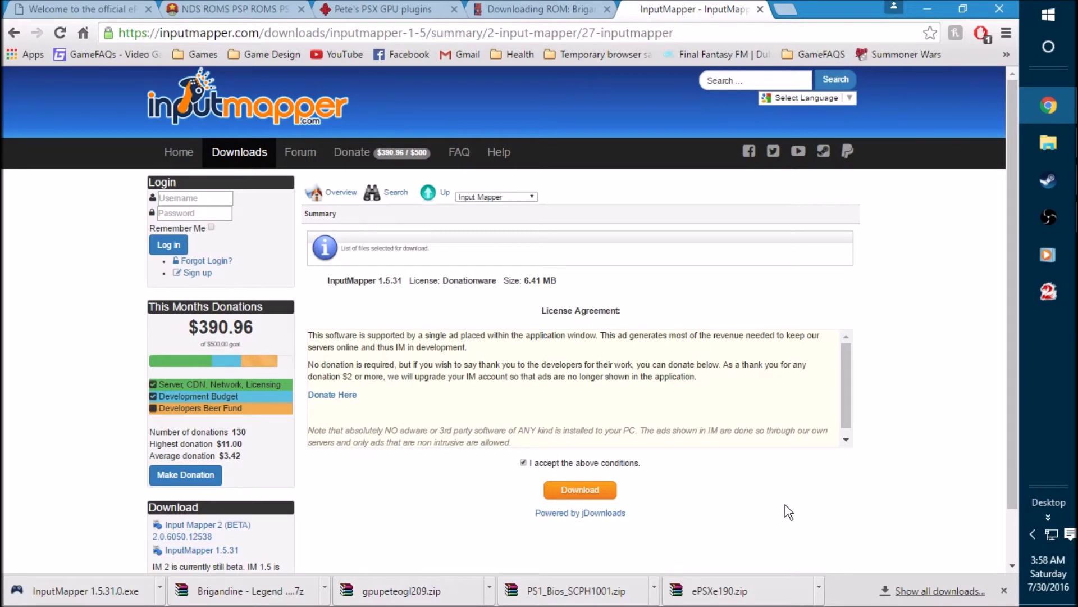
Step: Minimize Chrome and open ePSXe190.zip from the desktop in WinRAR
{"action": "left_click", "coordinate": [921, 13]}
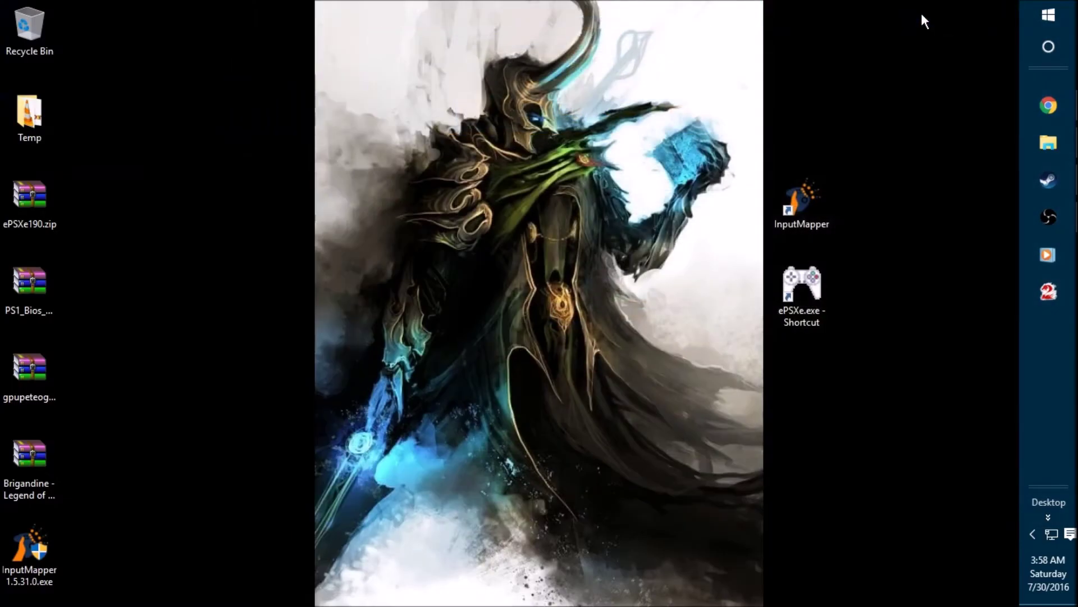
{"action": "left_click_drag", "start_coordinate": [88, 170], "coordinate": [17, 600]}
{"action": "left_click", "coordinate": [212, 228]}
{"action": "double_click", "coordinate": [38, 198]}
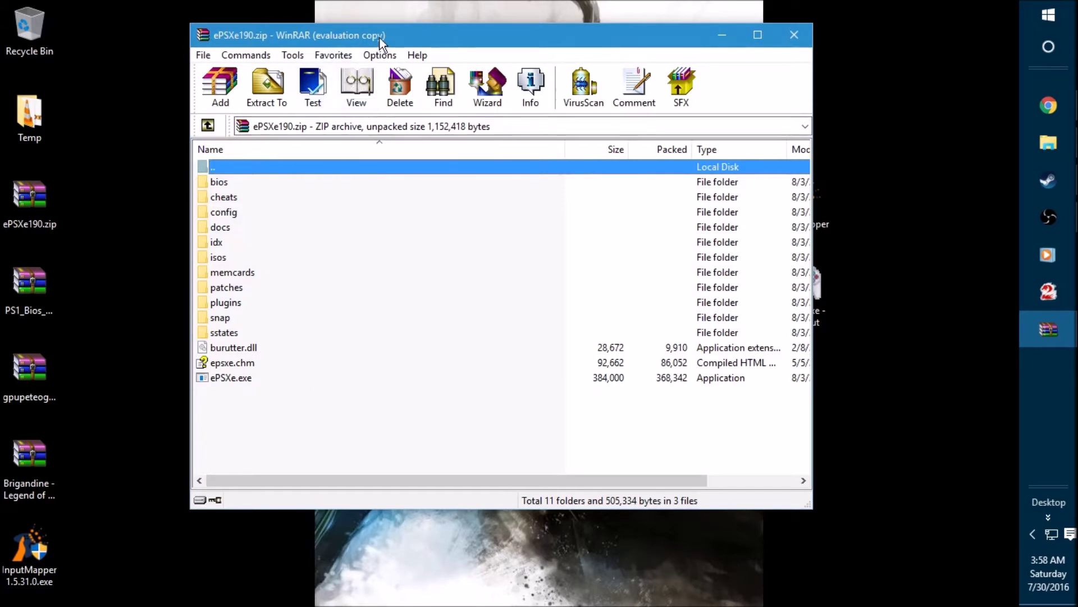
{"action": "left_click_drag", "start_coordinate": [379, 37], "coordinate": [591, 56]}
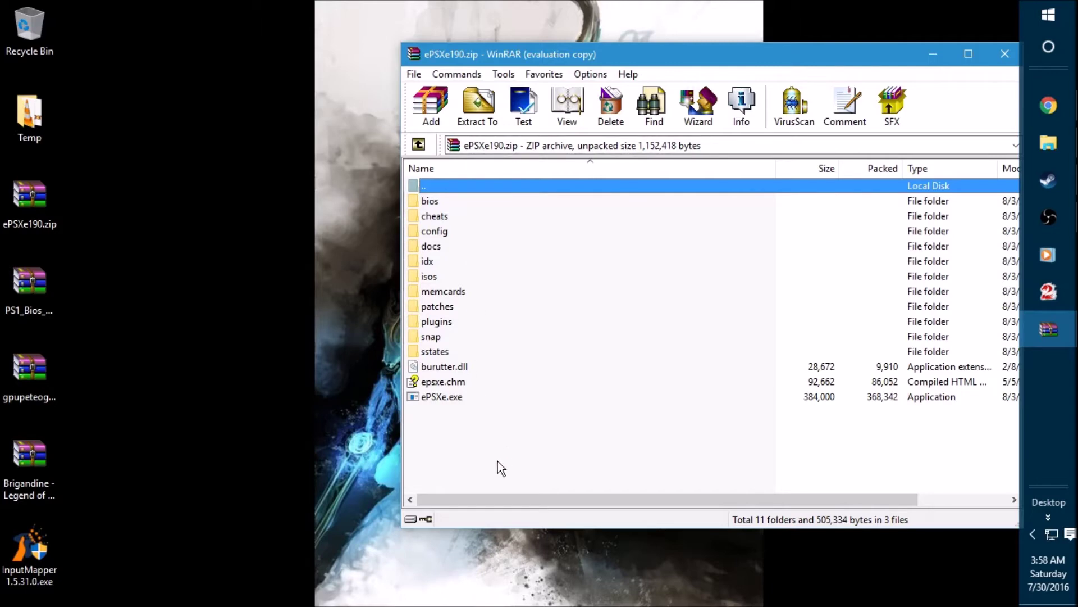
{"action": "right_click", "coordinate": [159, 216]}
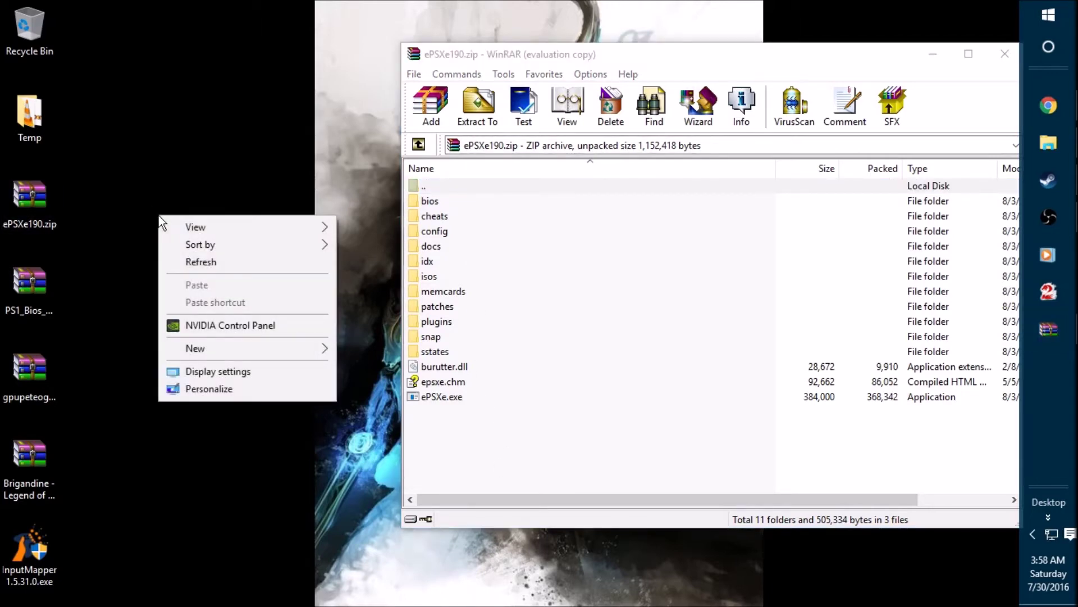
Step: Create a new desktop folder named ePSXe
{"action": "mouse_move", "coordinate": [305, 355]}
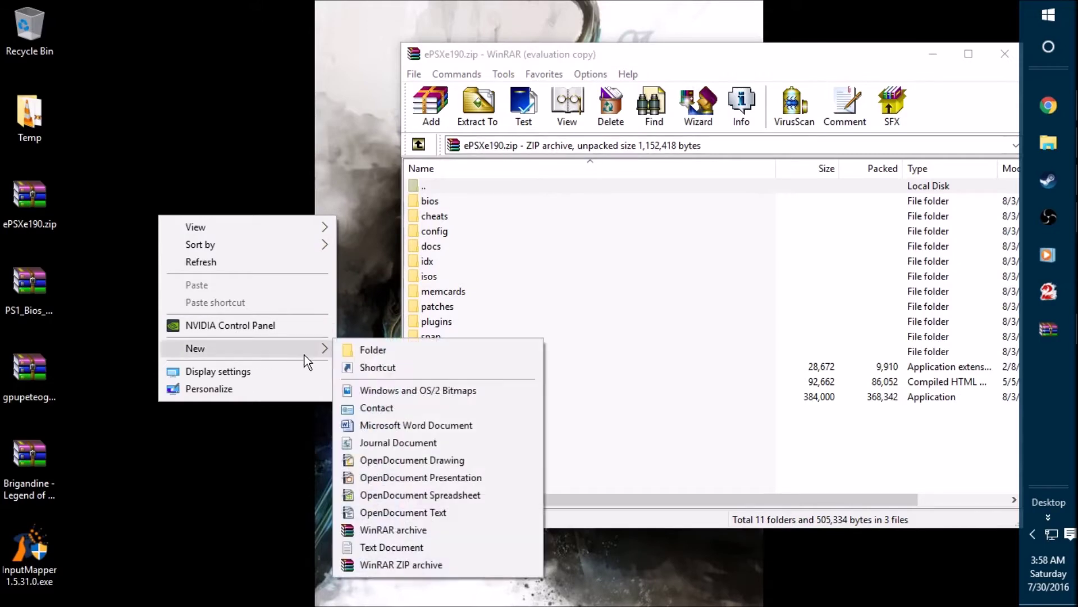
{"action": "left_click", "coordinate": [353, 355]}
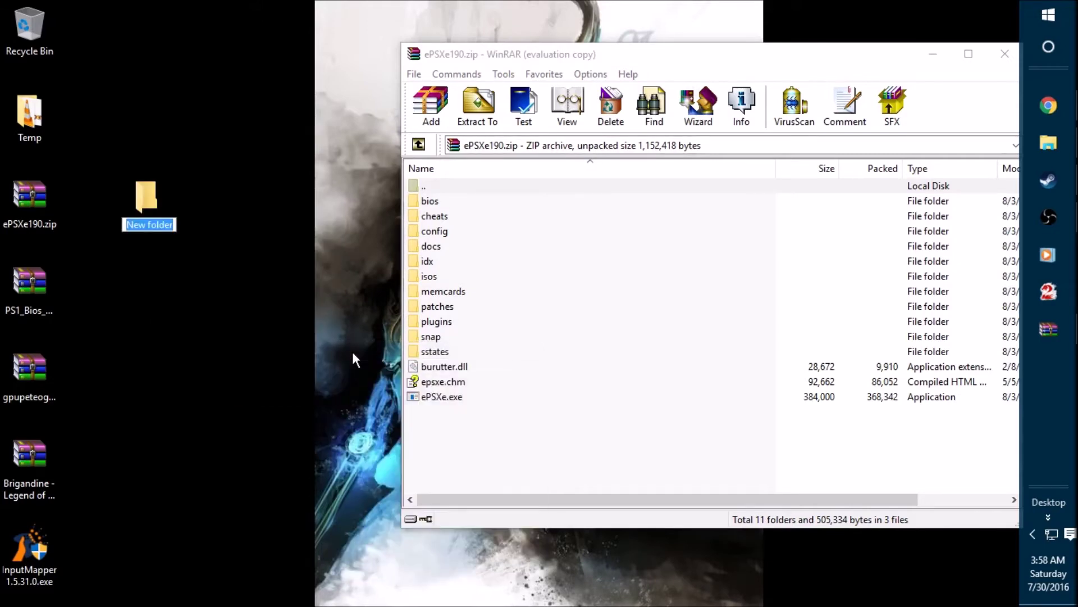
{"action": "type", "text": "eP"}
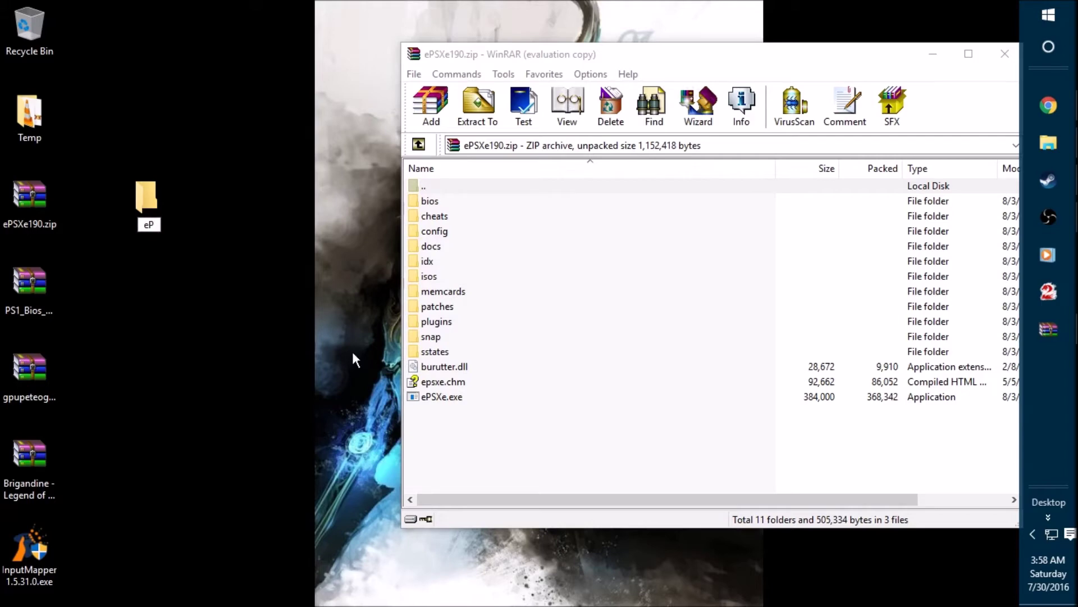
{"action": "type", "text": "SXe"}
{"action": "key", "text": "Return"}
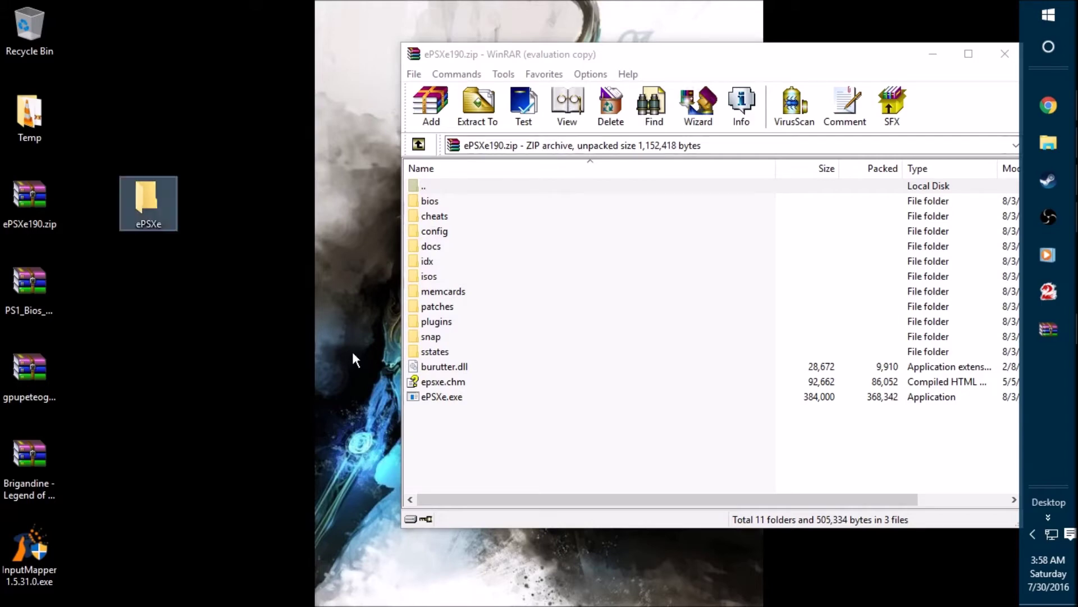
Step: Move all archive contents into ePSXe, recycle ePSXe190.zip, and open the ePSXe folder
{"action": "left_click_drag", "start_coordinate": [442, 427], "coordinate": [147, 185]}
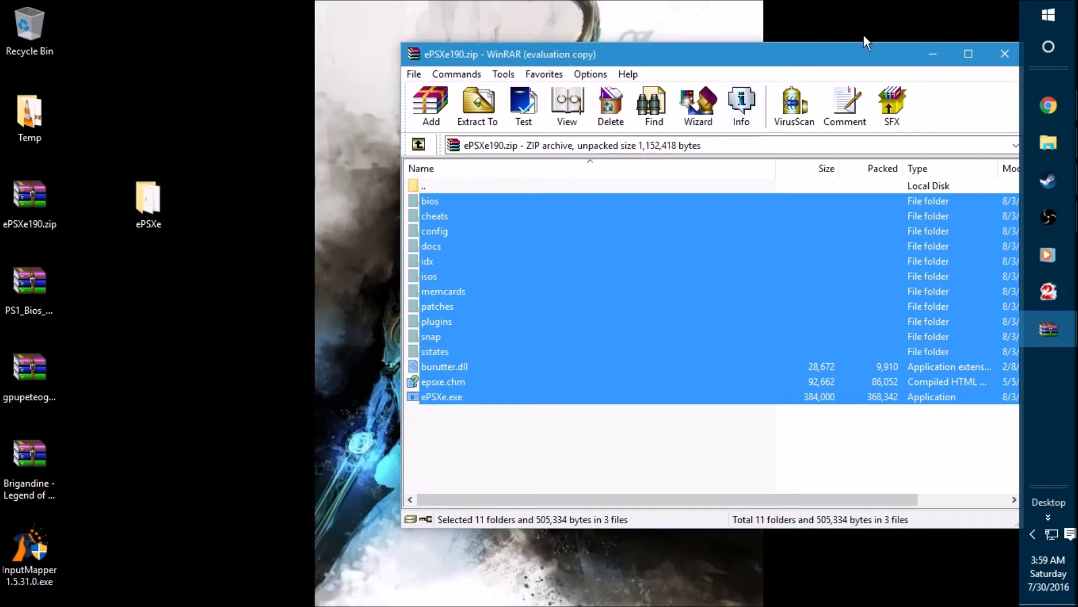
{"action": "left_click_drag", "start_coordinate": [865, 55], "coordinate": [771, 59]}
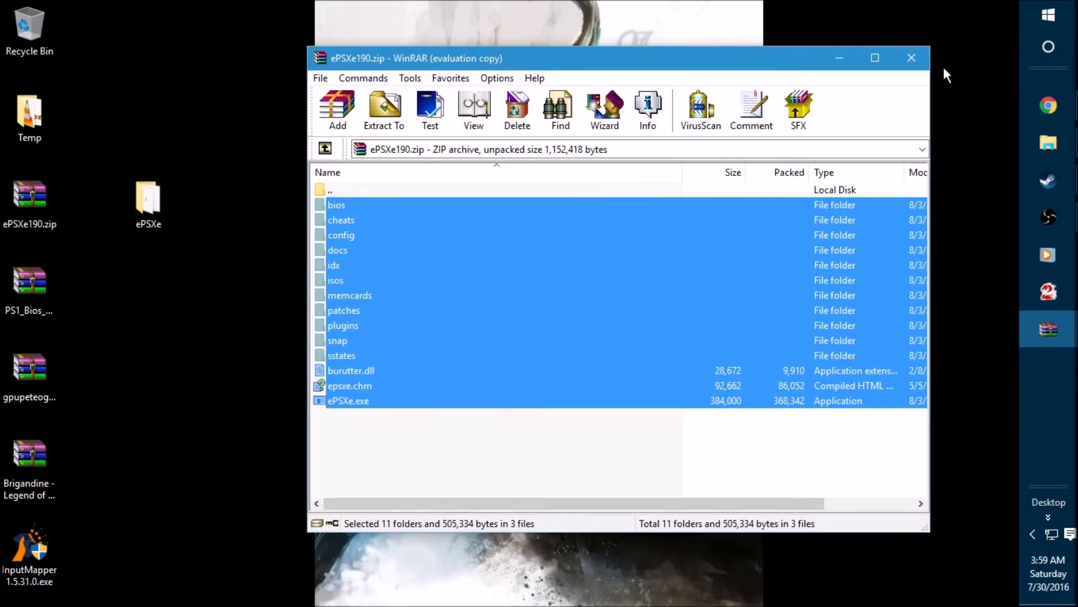
{"action": "left_click", "coordinate": [907, 60]}
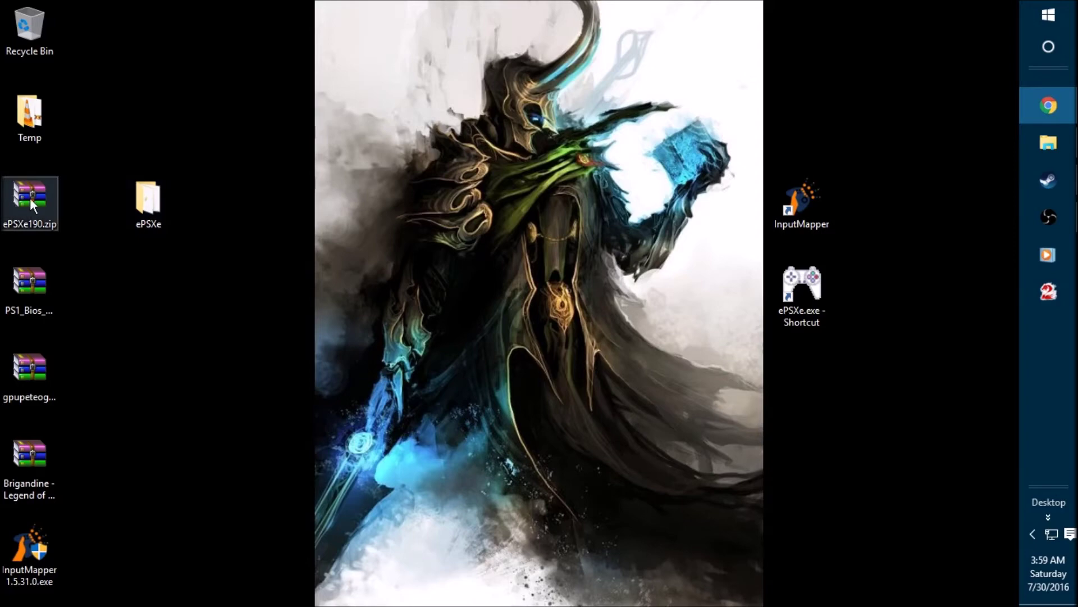
{"action": "left_click_drag", "start_coordinate": [30, 197], "coordinate": [34, 35]}
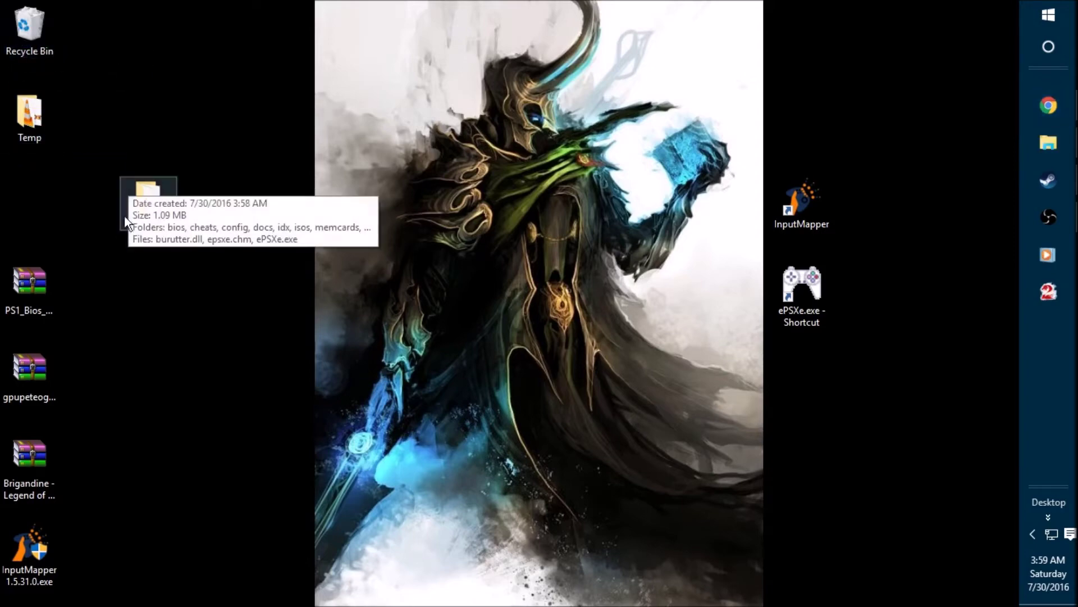
{"action": "double_click", "coordinate": [144, 196]}
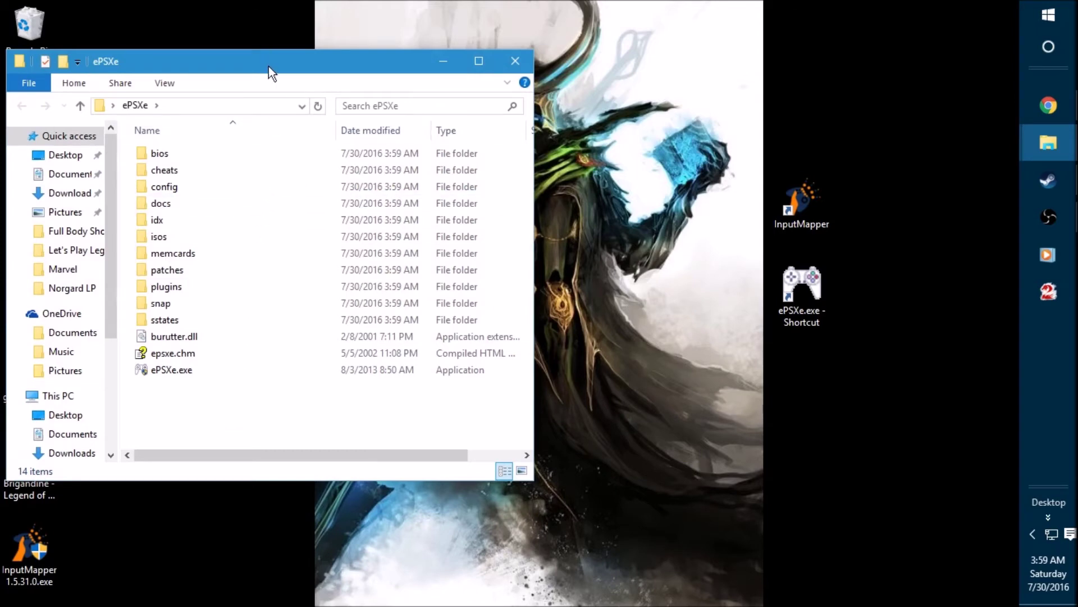
Step: Open the PS1 BIOS archive and delete erase.me from the ePSXe bios folder
{"action": "left_click_drag", "start_coordinate": [269, 66], "coordinate": [505, 75]}
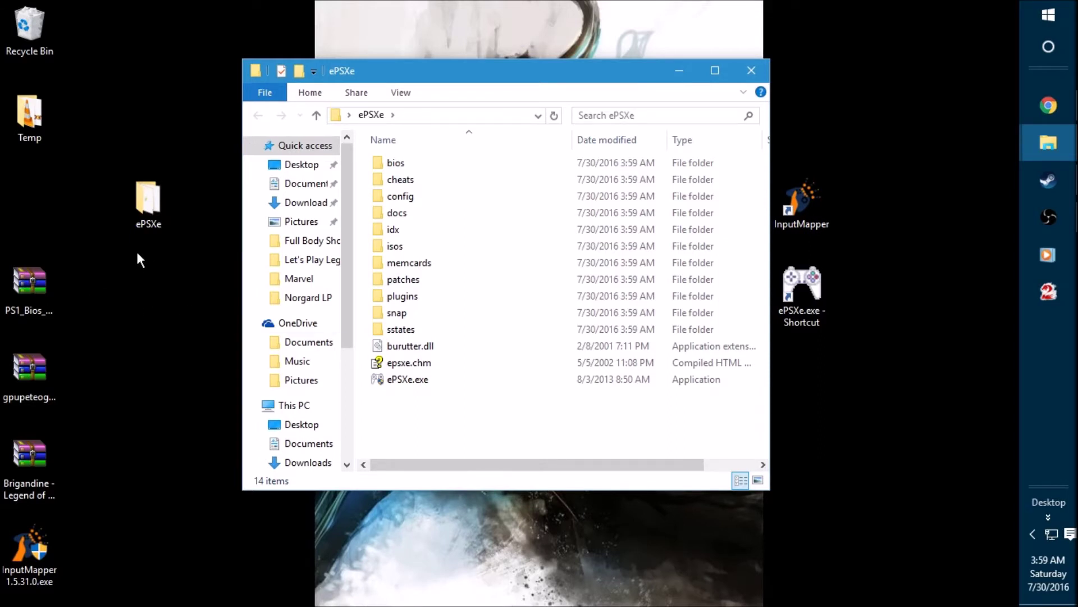
{"action": "double_click", "coordinate": [29, 283]}
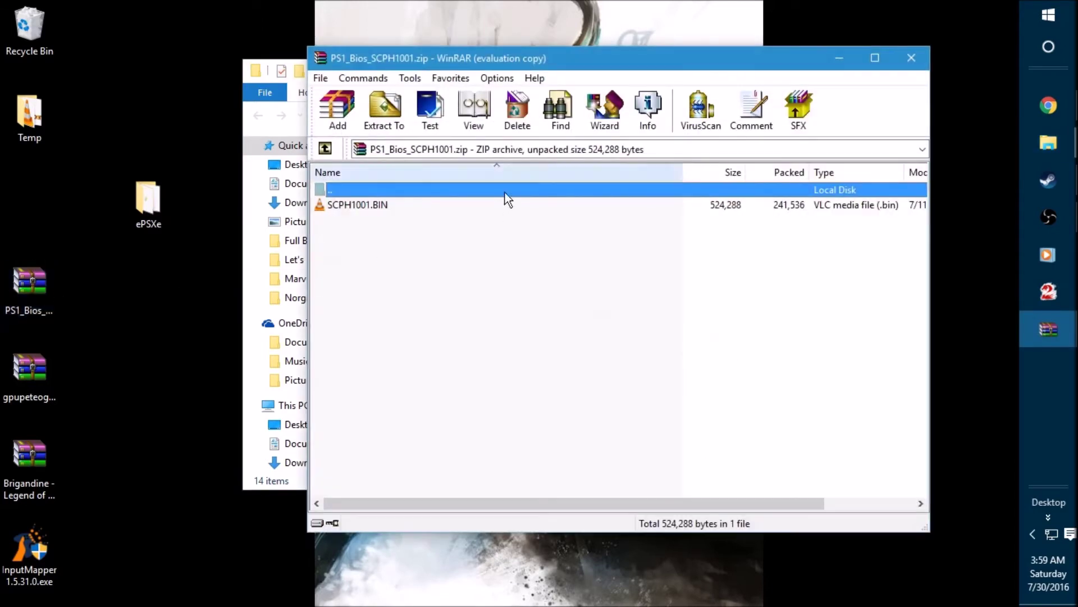
{"action": "left_click_drag", "start_coordinate": [539, 66], "coordinate": [736, 51]}
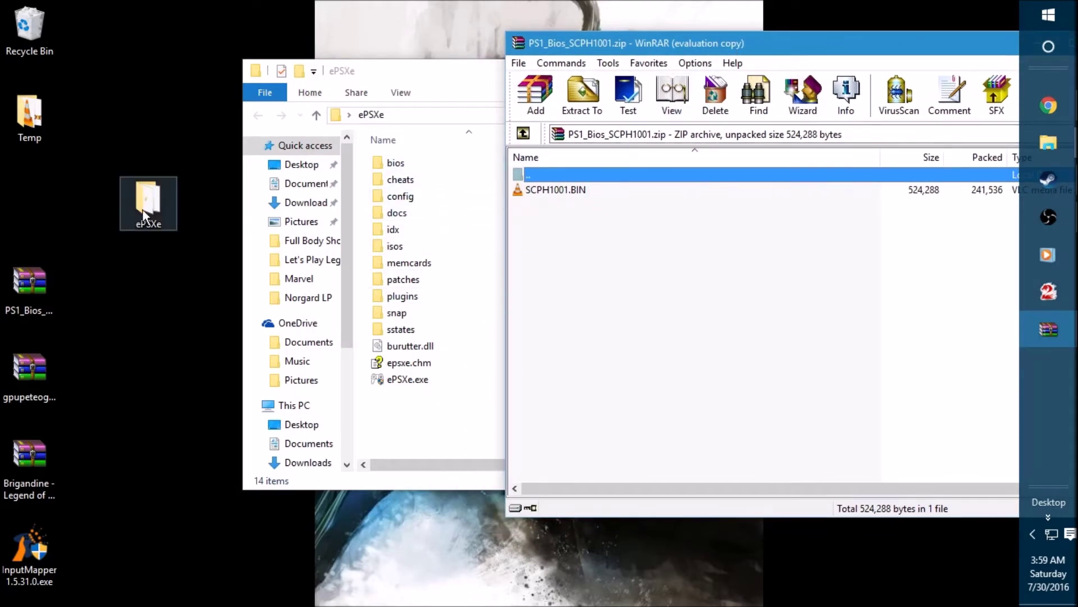
{"action": "double_click", "coordinate": [403, 168]}
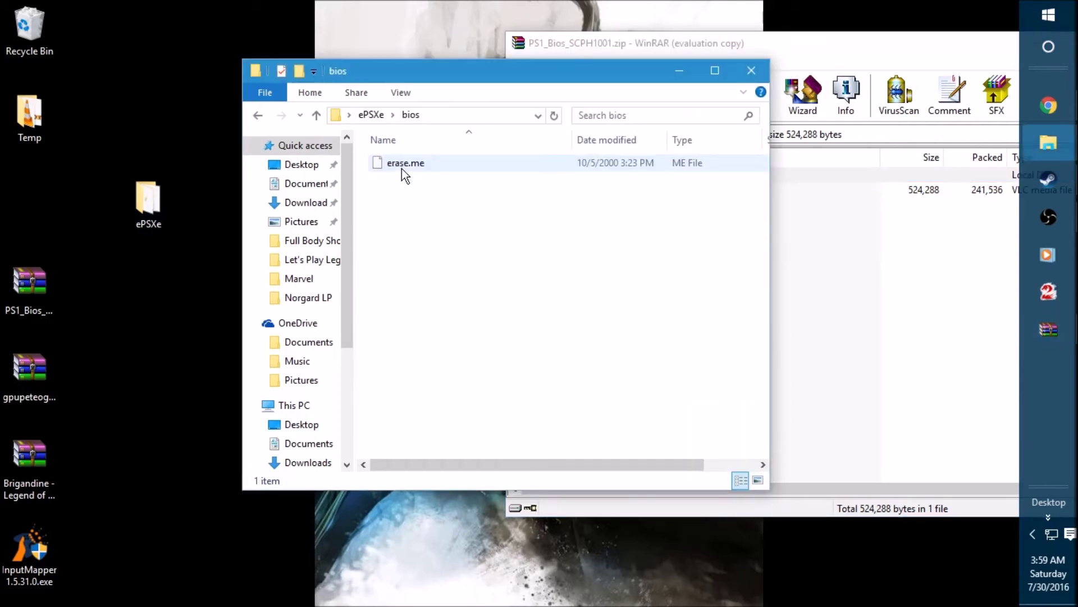
{"action": "left_click", "coordinate": [417, 164]}
{"action": "key", "text": "Delete"}
{"action": "key", "text": "Return"}
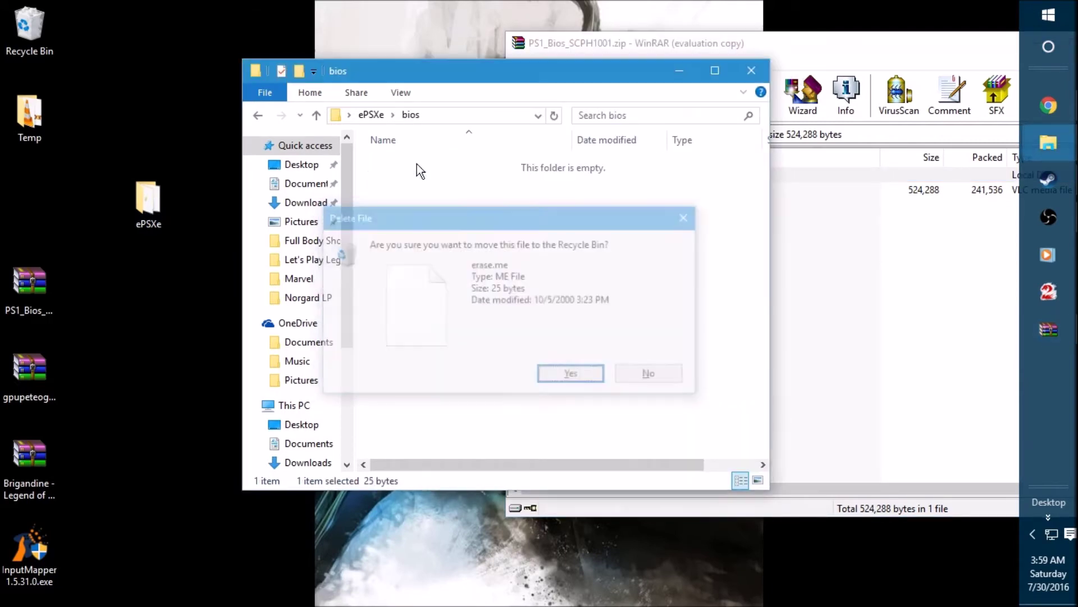
Step: Copy SCPH1001.BIN into the bios folder, close the archive, and recycle the BIOS zip
{"action": "left_click", "coordinate": [827, 281]}
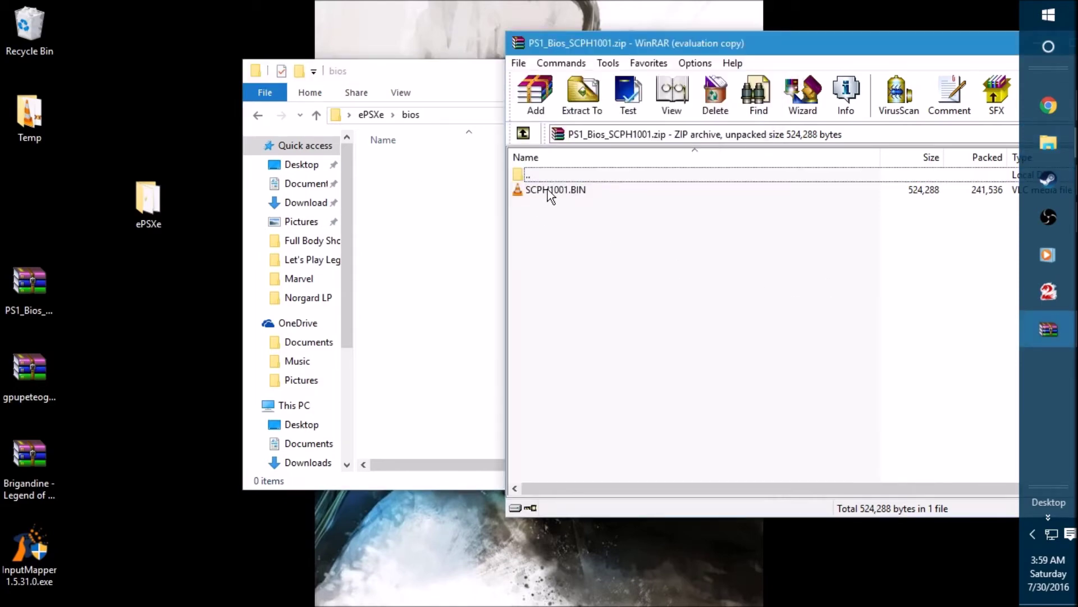
{"action": "left_click_drag", "start_coordinate": [547, 190], "coordinate": [414, 234]}
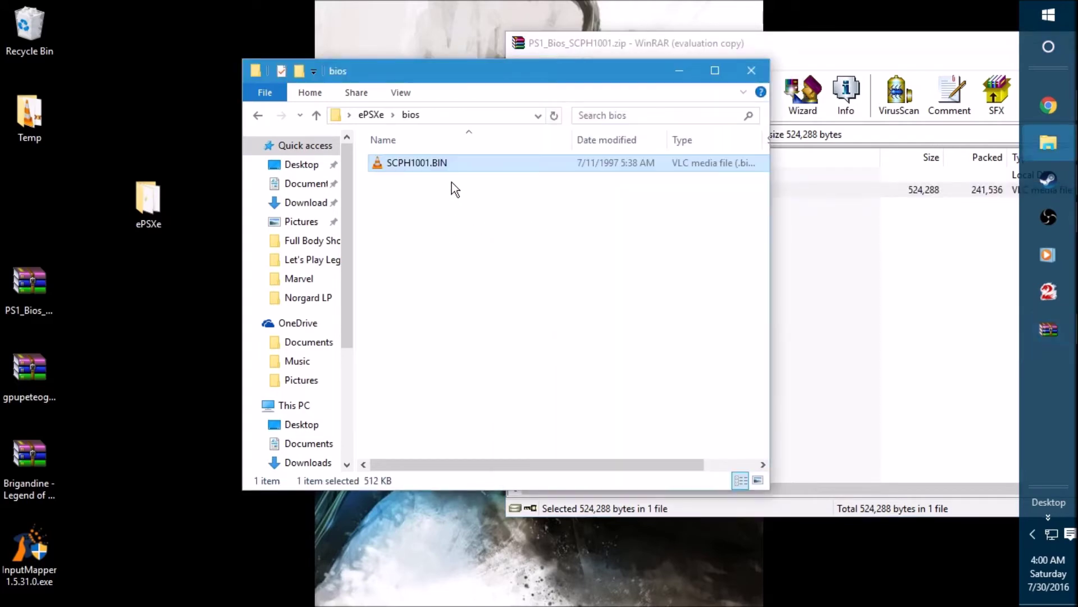
{"action": "left_click", "coordinate": [430, 223]}
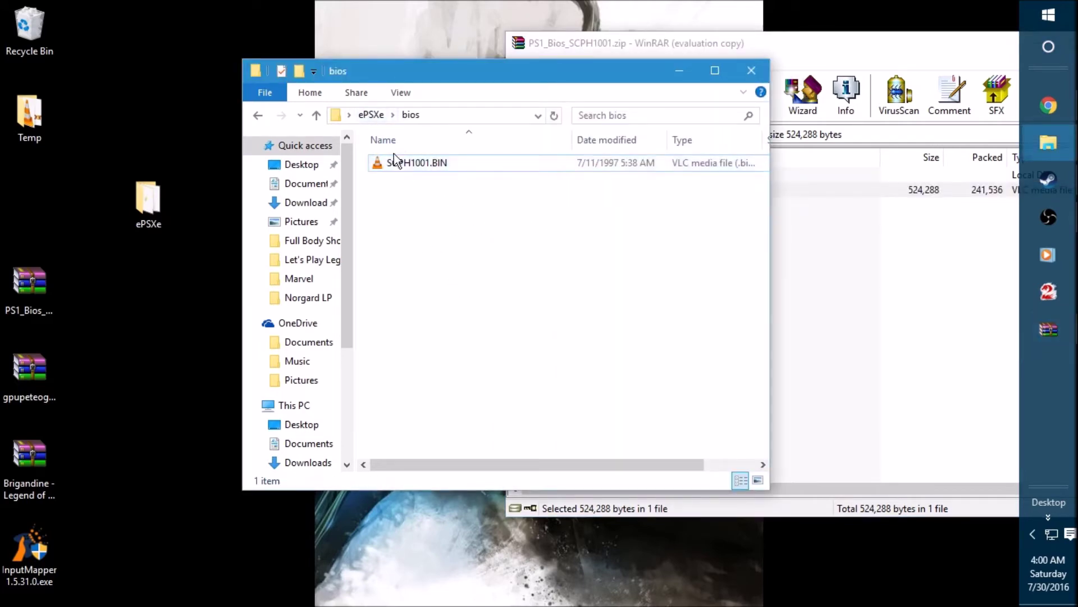
{"action": "left_click", "coordinate": [376, 118]}
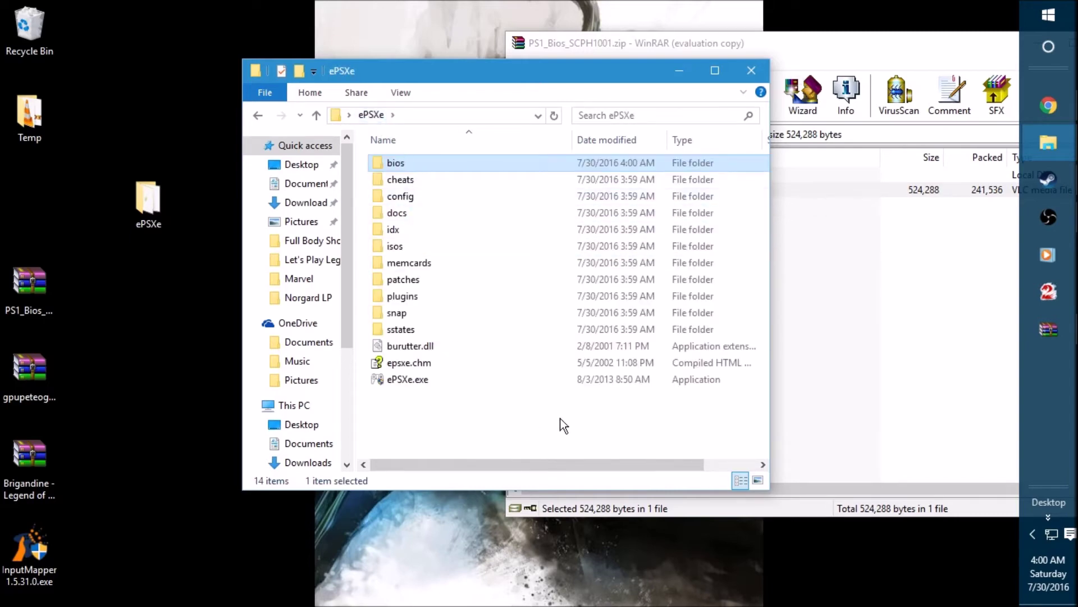
{"action": "left_click_drag", "start_coordinate": [870, 41], "coordinate": [517, 74]}
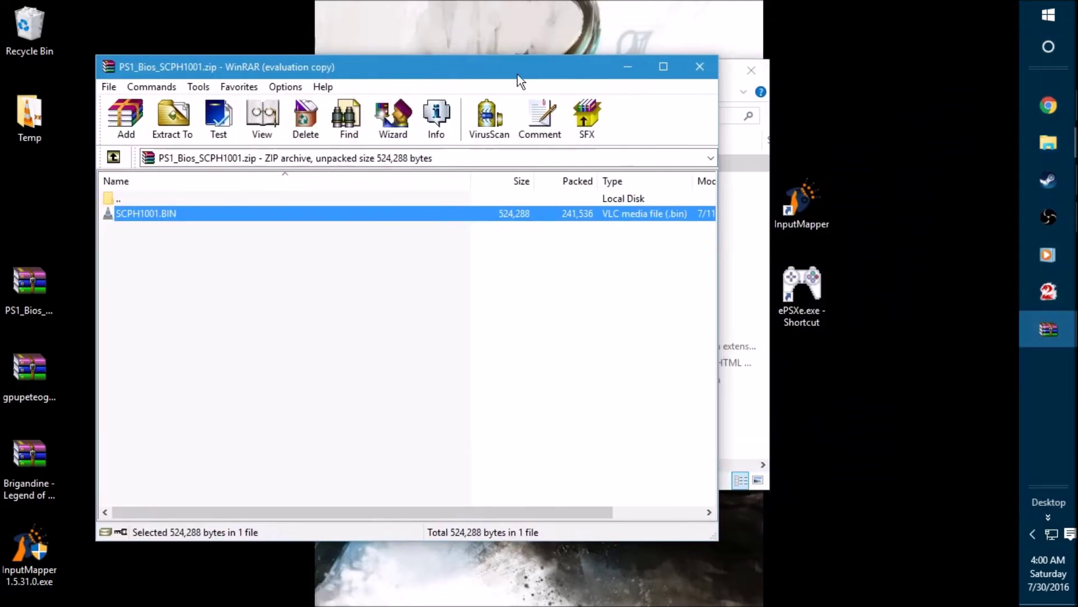
{"action": "left_click", "coordinate": [699, 68]}
{"action": "left_click_drag", "start_coordinate": [12, 285], "coordinate": [16, 35]}
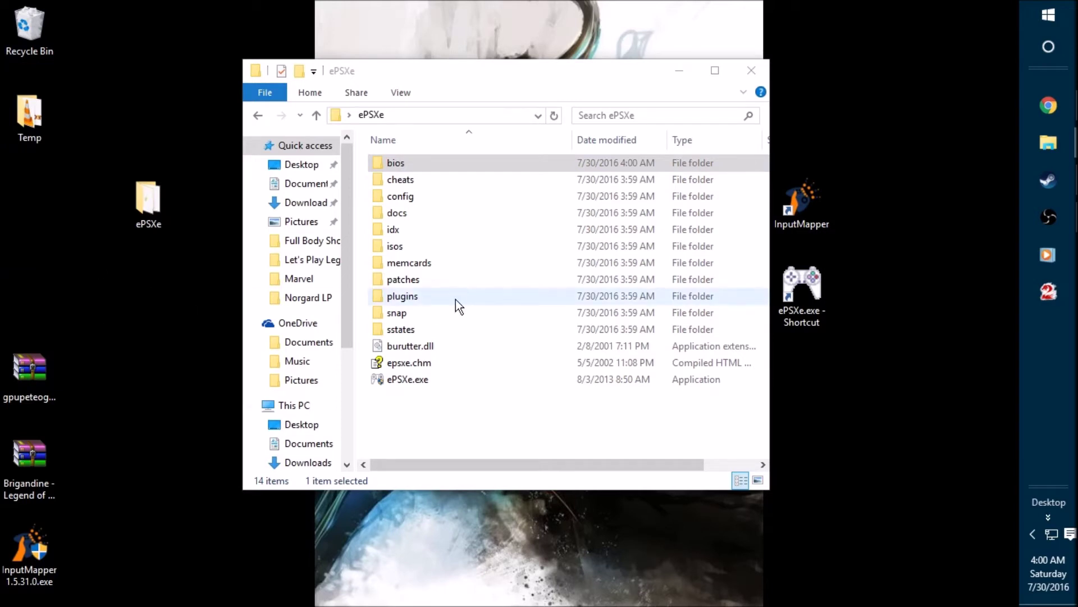
Step: Open gpupeteogl209.zip and delete remove.me from the ePSXe plugins folder
{"action": "double_click", "coordinate": [18, 369]}
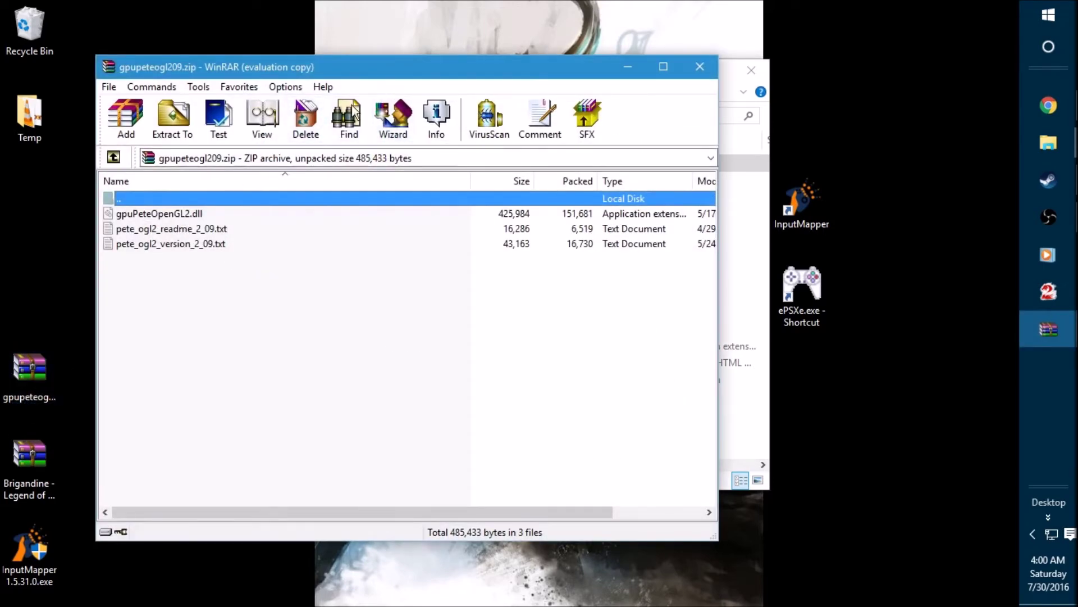
{"action": "left_click", "coordinate": [177, 216]}
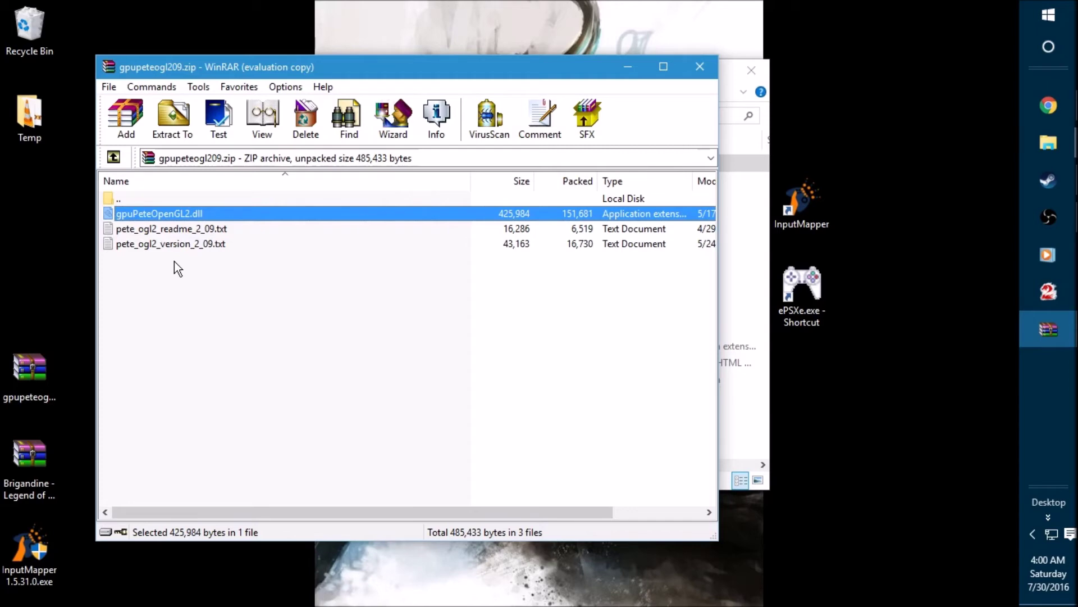
{"action": "left_click_drag", "start_coordinate": [388, 70], "coordinate": [699, 177]}
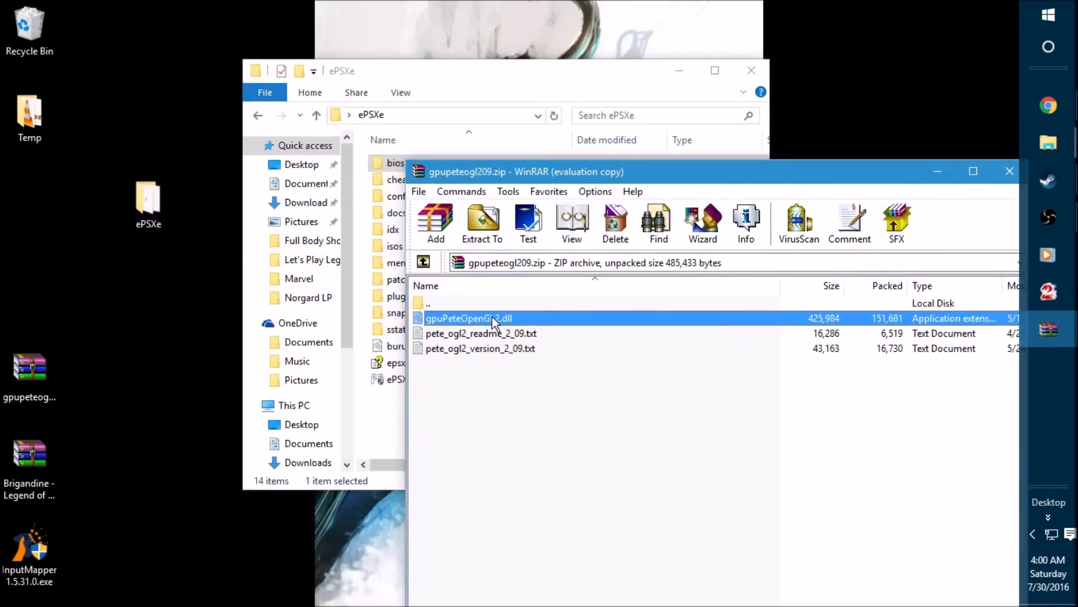
{"action": "left_click_drag", "start_coordinate": [505, 72], "coordinate": [286, 77]}
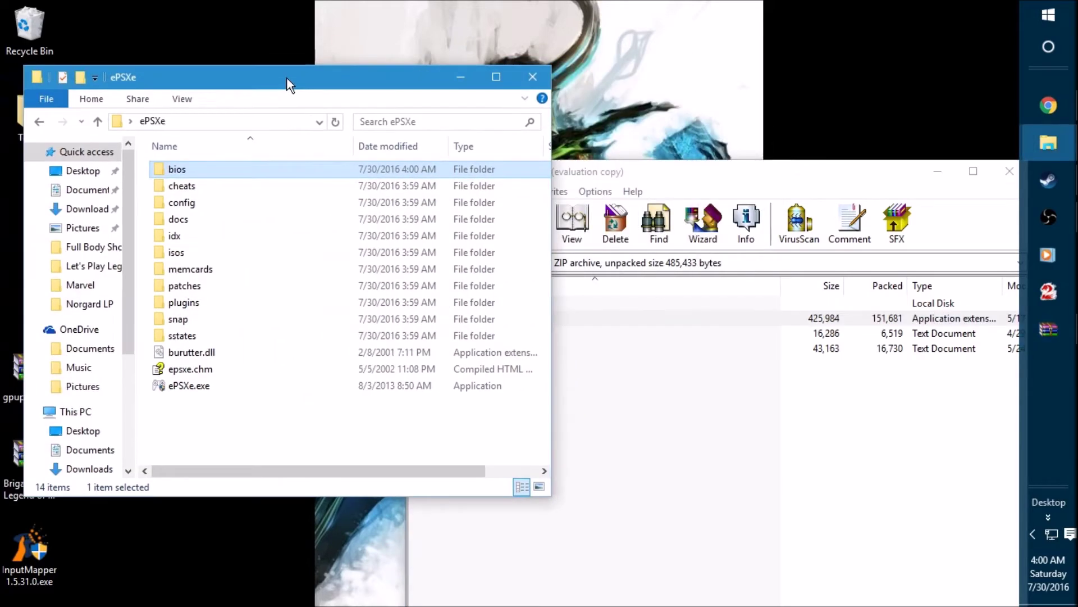
{"action": "double_click", "coordinate": [197, 304]}
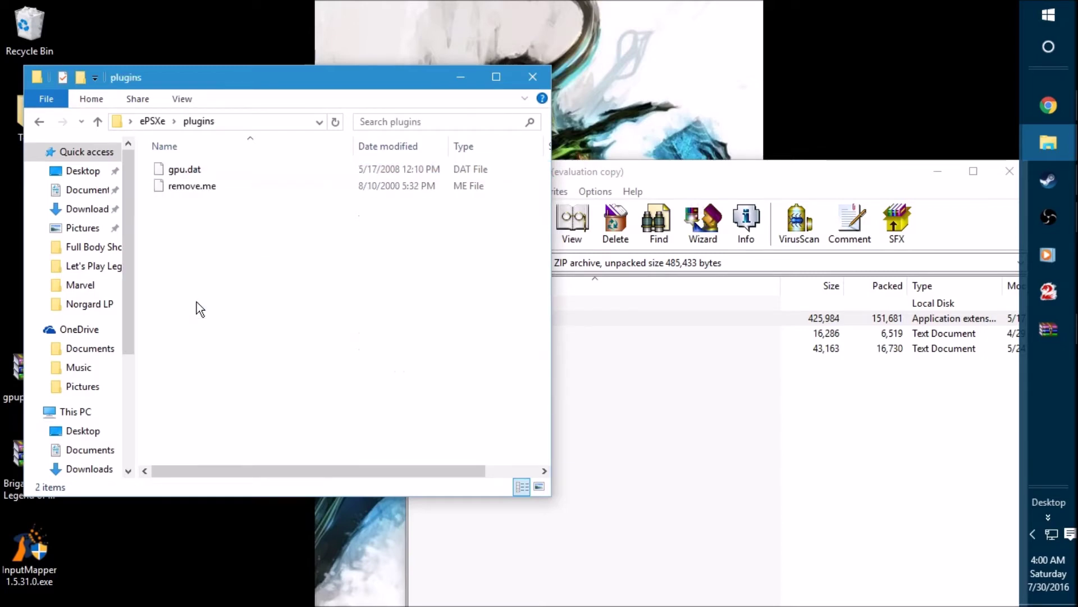
{"action": "left_click", "coordinate": [224, 191]}
{"action": "key", "text": "Delete"}
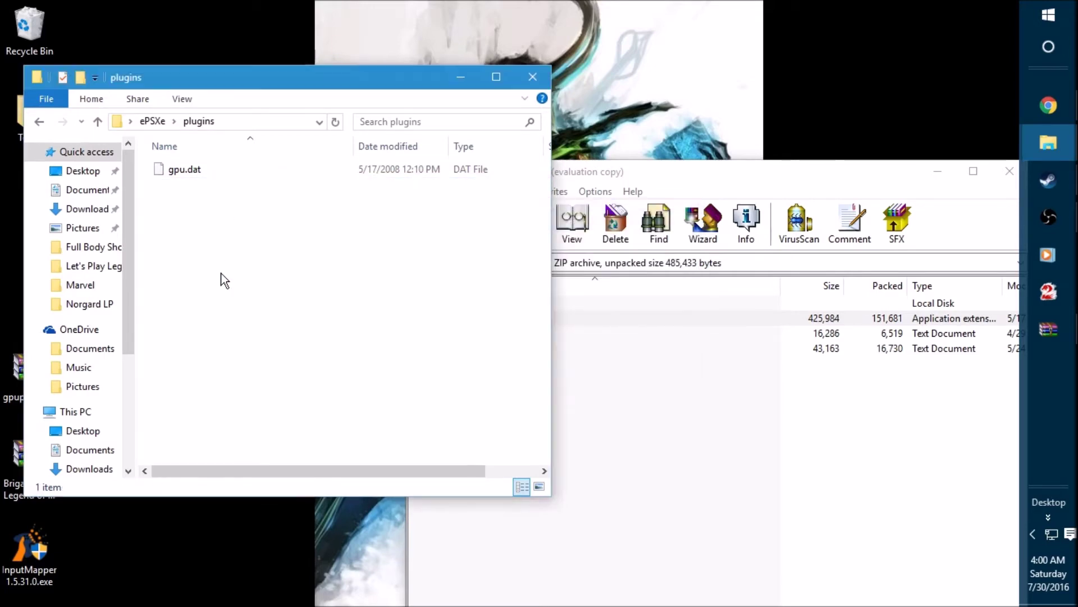
{"action": "left_click", "coordinate": [189, 177]}
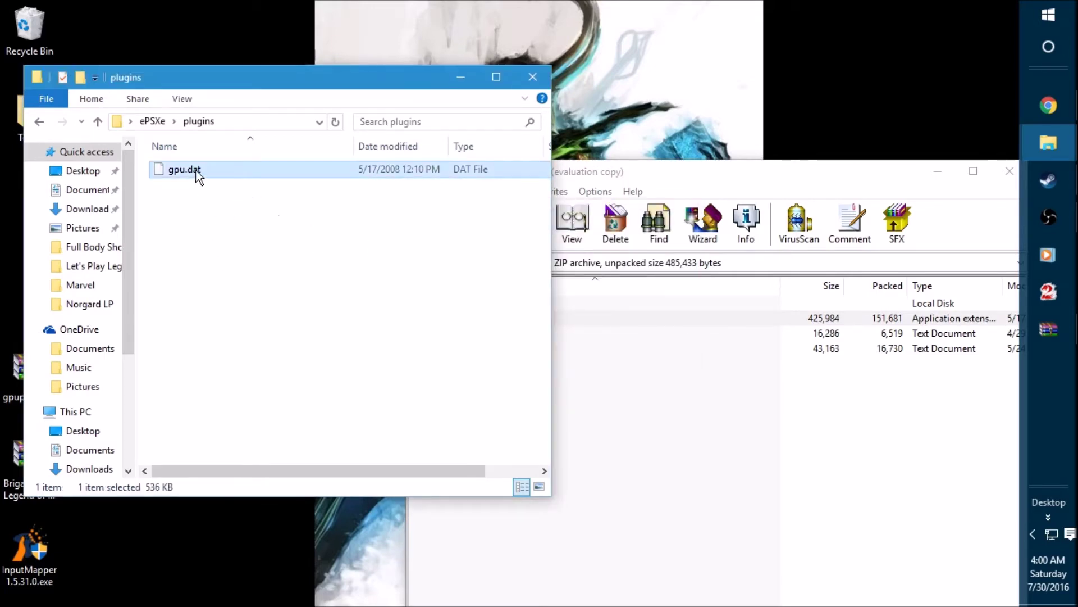
Step: Copy gpuPeteOpenGL2.dll into the plugins folder, close the archive, and return to ePSXe
{"action": "left_click", "coordinate": [666, 171]}
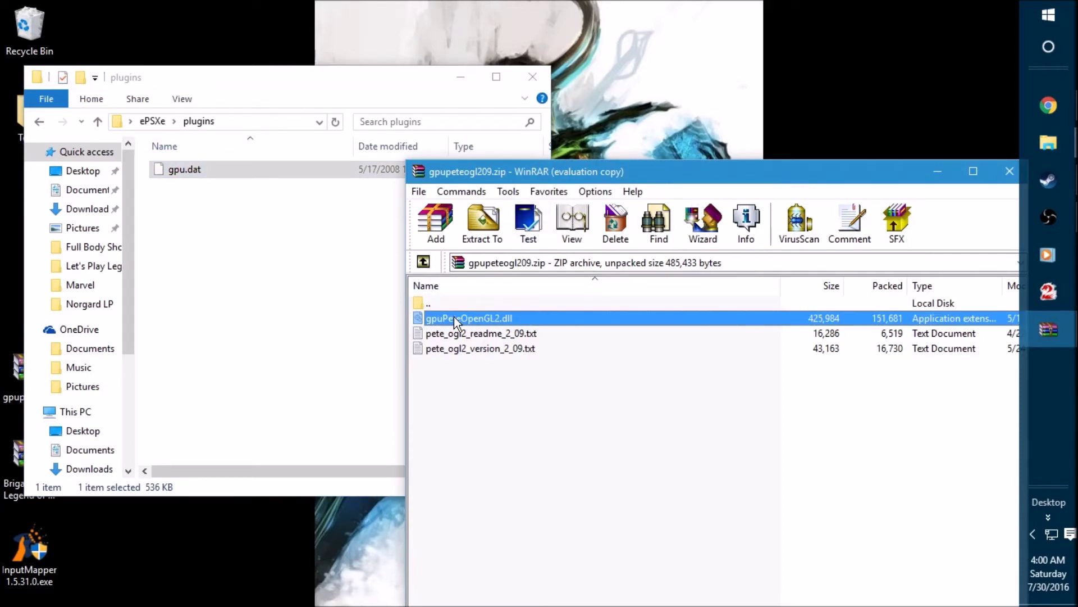
{"action": "left_click_drag", "start_coordinate": [454, 317], "coordinate": [246, 253]}
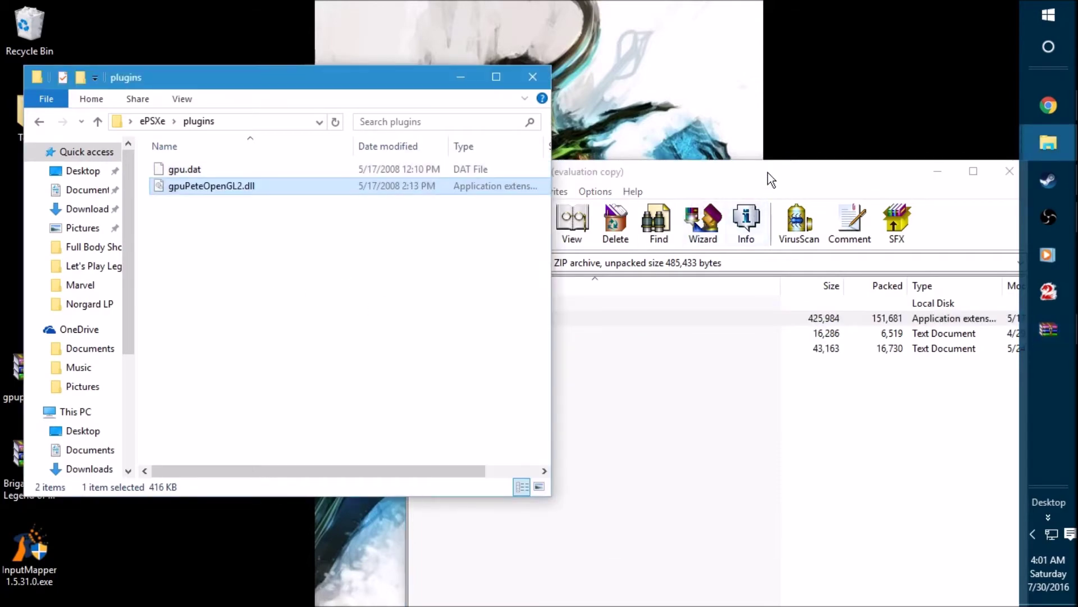
{"action": "left_click_drag", "start_coordinate": [771, 179], "coordinate": [571, 140]}
{"action": "left_click", "coordinate": [821, 143]}
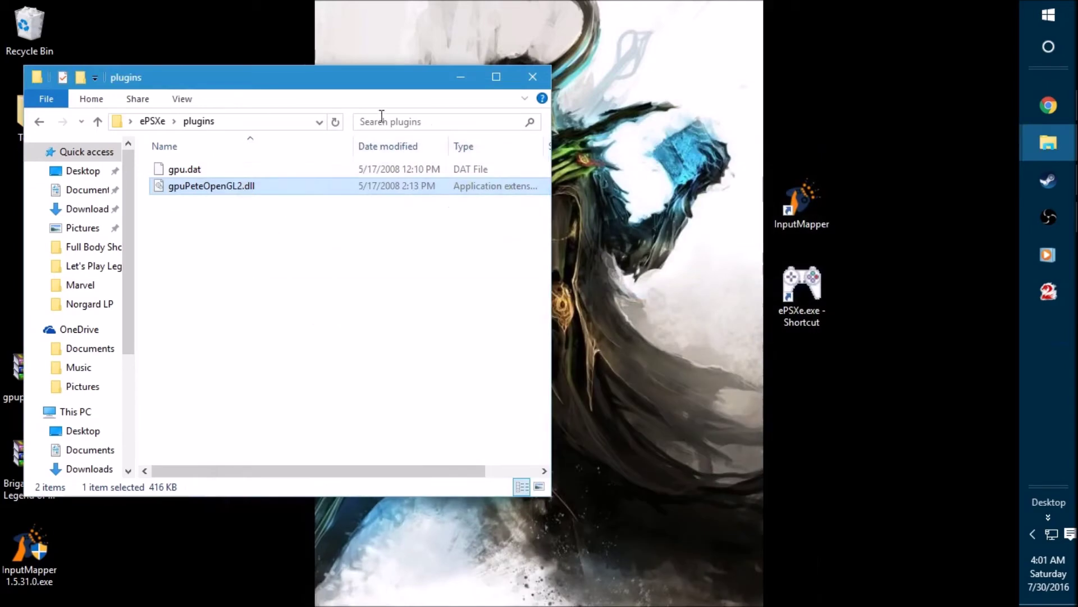
{"action": "left_click", "coordinate": [157, 121]}
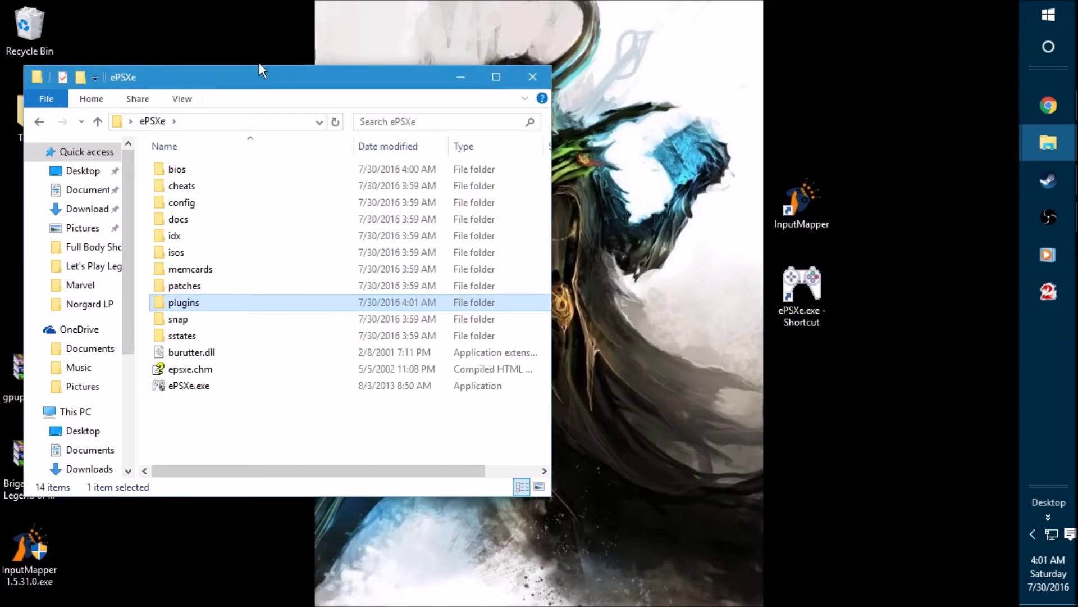
Step: Drag the gpupeteogl zip from the desktop into the Recycle Bin, then select ePSXe.exe
{"action": "left_click_drag", "start_coordinate": [259, 81], "coordinate": [581, 81]}
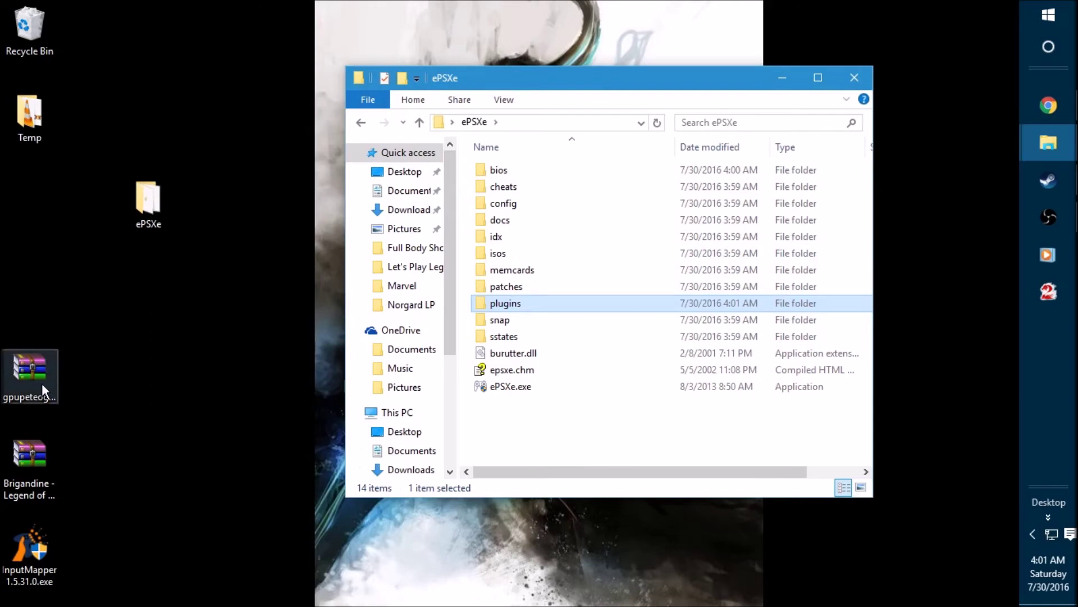
{"action": "left_click_drag", "start_coordinate": [41, 383], "coordinate": [38, 39]}
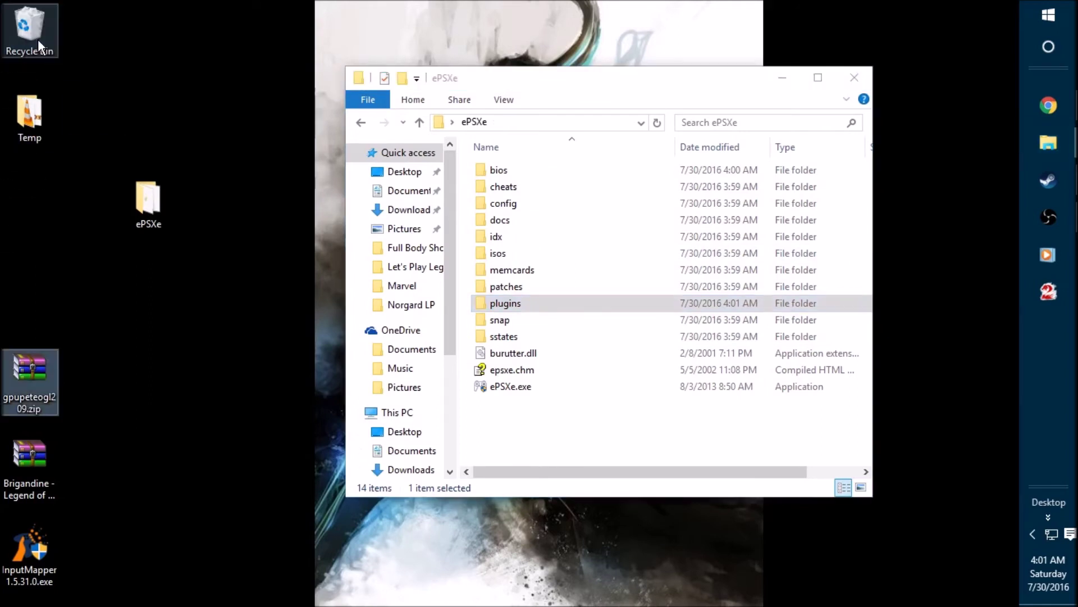
{"action": "left_click", "coordinate": [31, 451]}
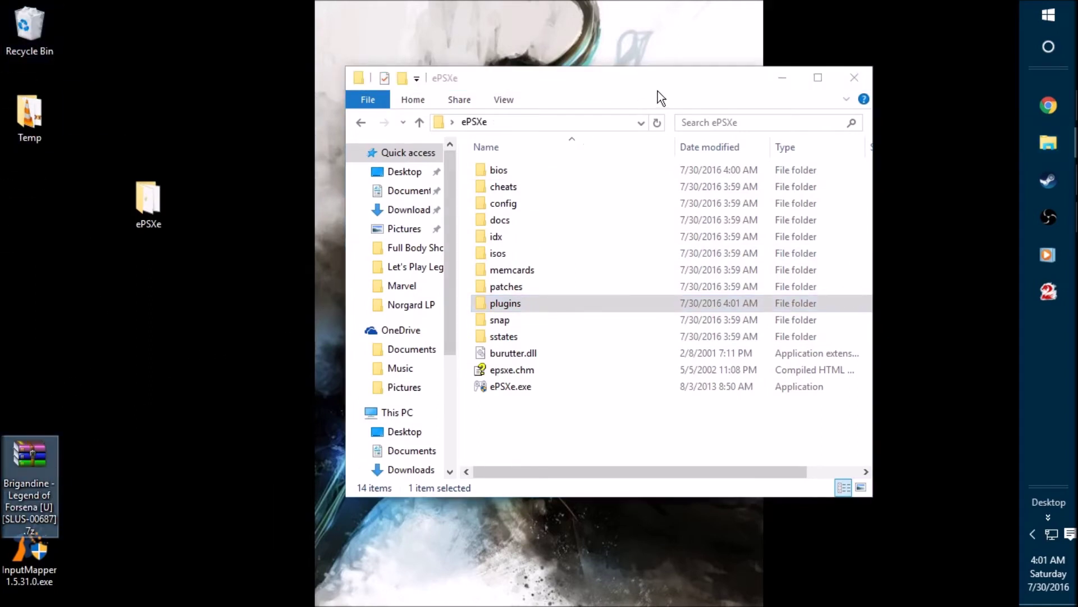
{"action": "left_click_drag", "start_coordinate": [677, 85], "coordinate": [661, 53]}
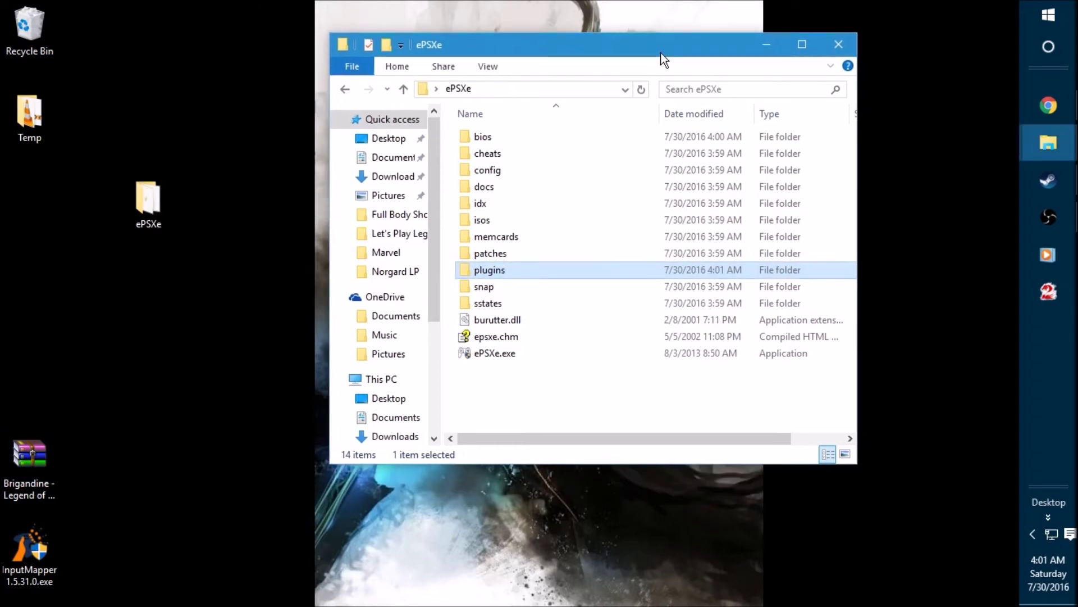
{"action": "left_click", "coordinate": [506, 355]}
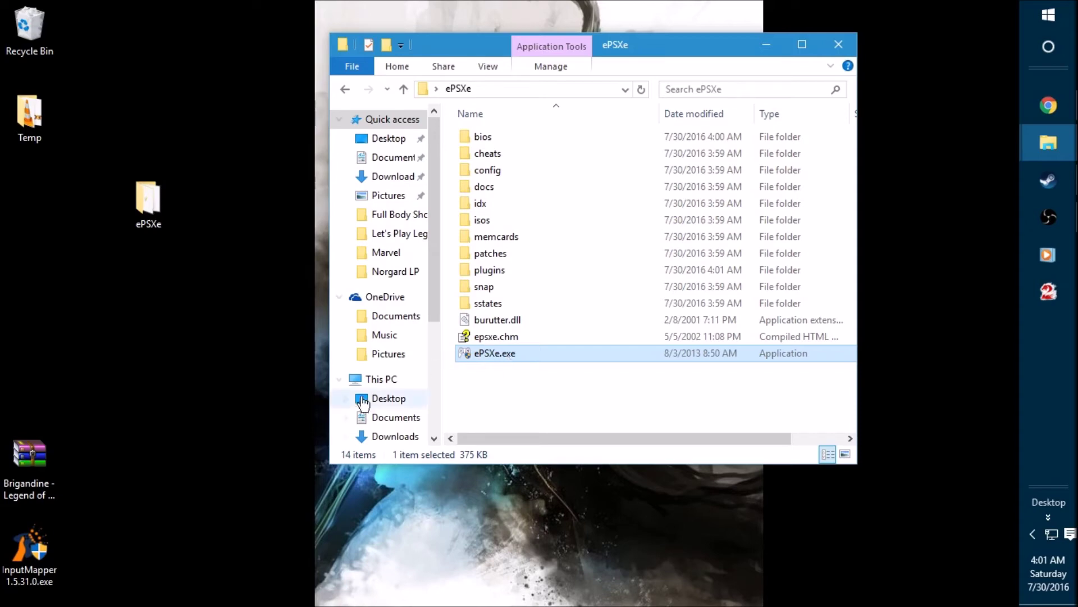
Step: Extract the Brigandine folder from its .7z archive onto the desktop with WinRAR
{"action": "double_click", "coordinate": [40, 458]}
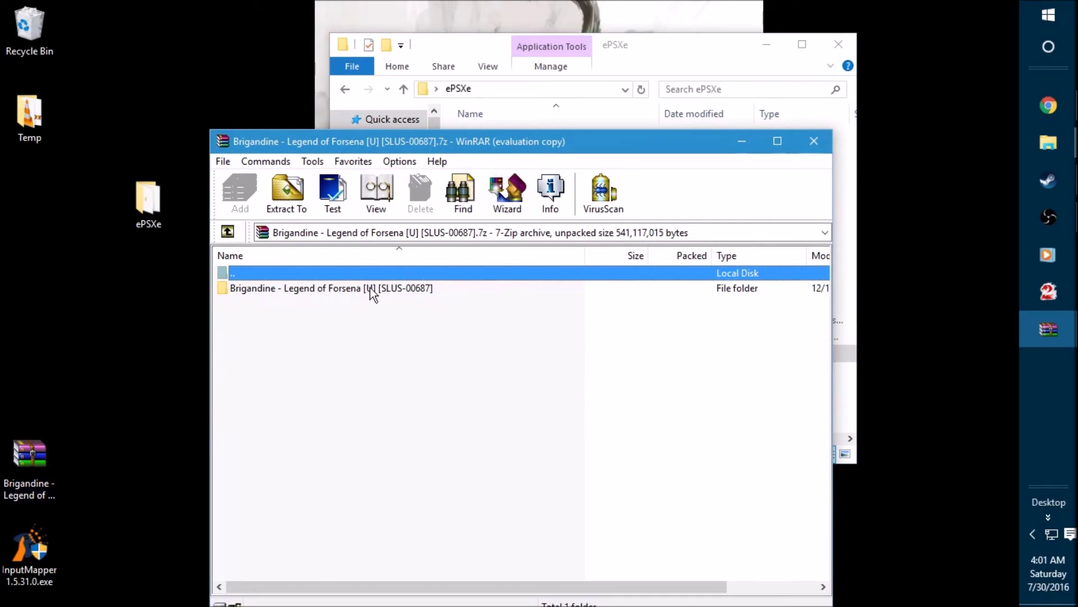
{"action": "left_click_drag", "start_coordinate": [345, 288], "coordinate": [51, 247]}
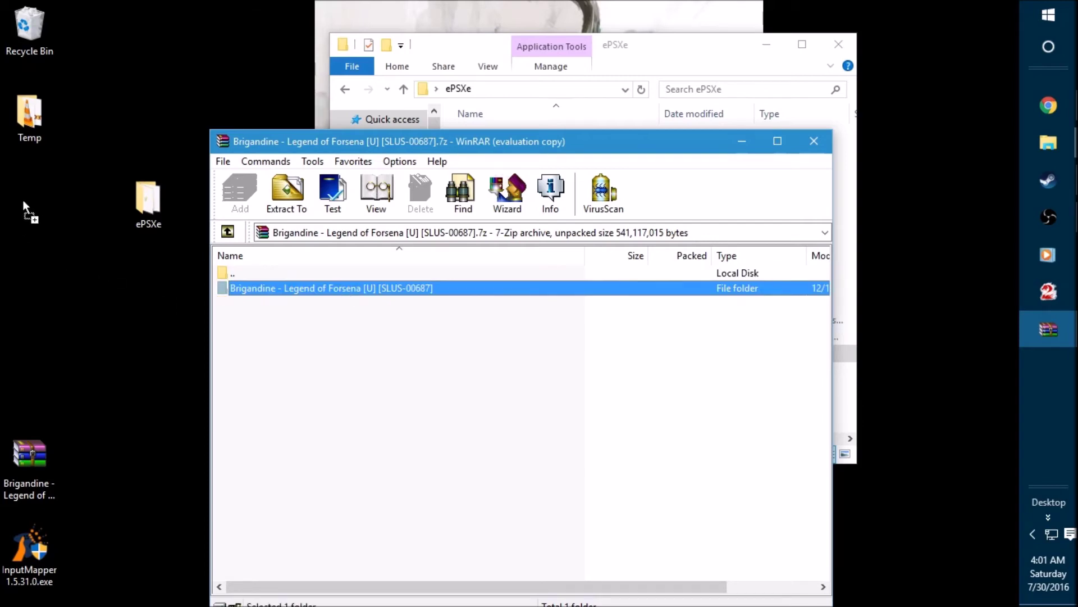
{"action": "left_click_drag", "start_coordinate": [22, 200], "coordinate": [26, 205]}
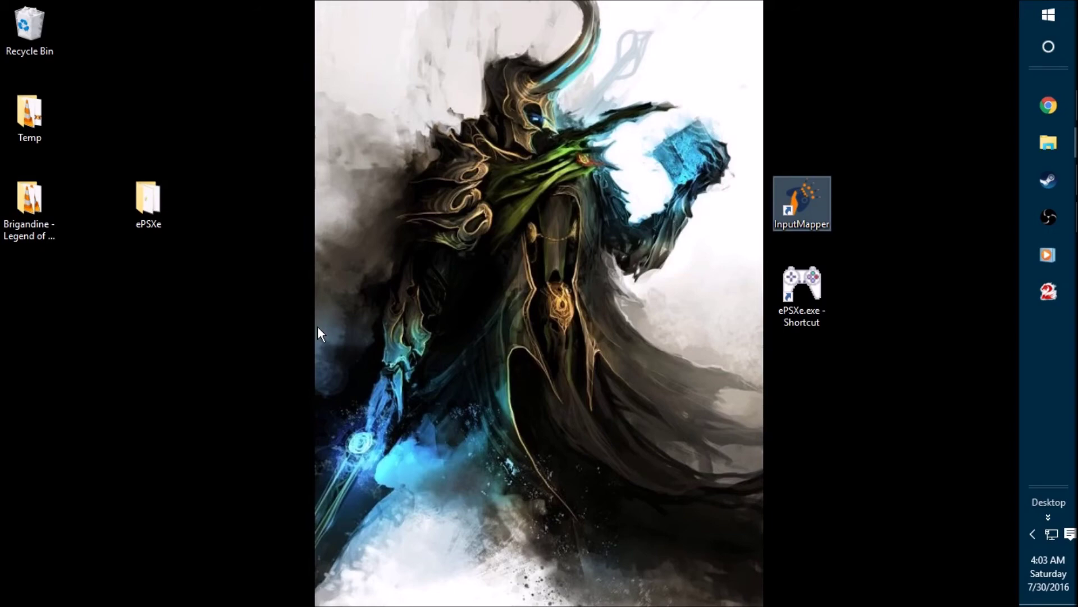
Step: Check that the extracted Brigandine folder holds its .bin and .cue files, then close it
{"action": "left_click", "coordinate": [29, 207]}
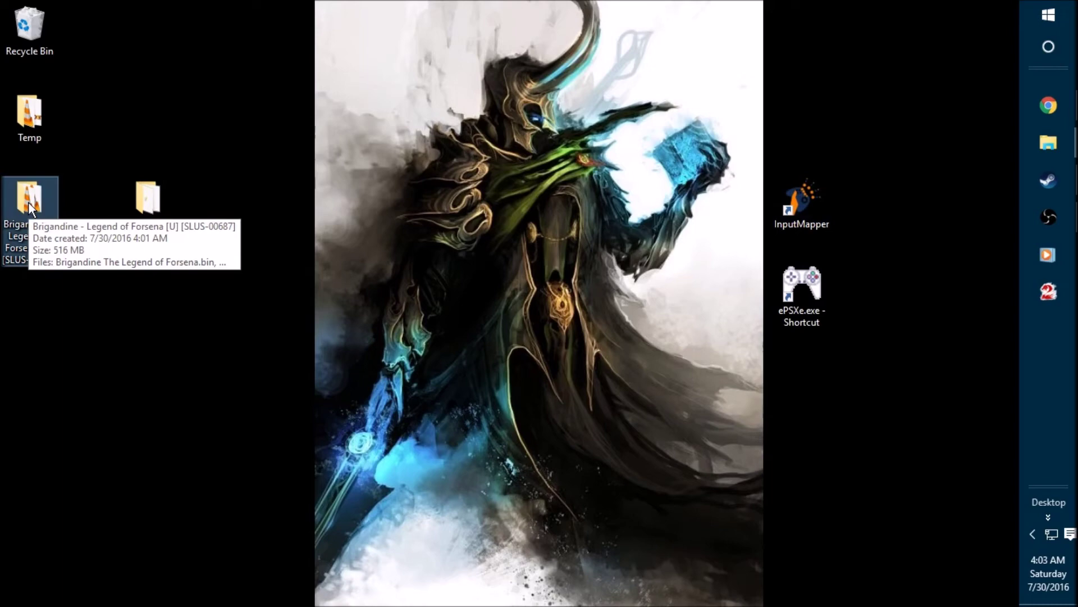
{"action": "double_click", "coordinate": [29, 208]}
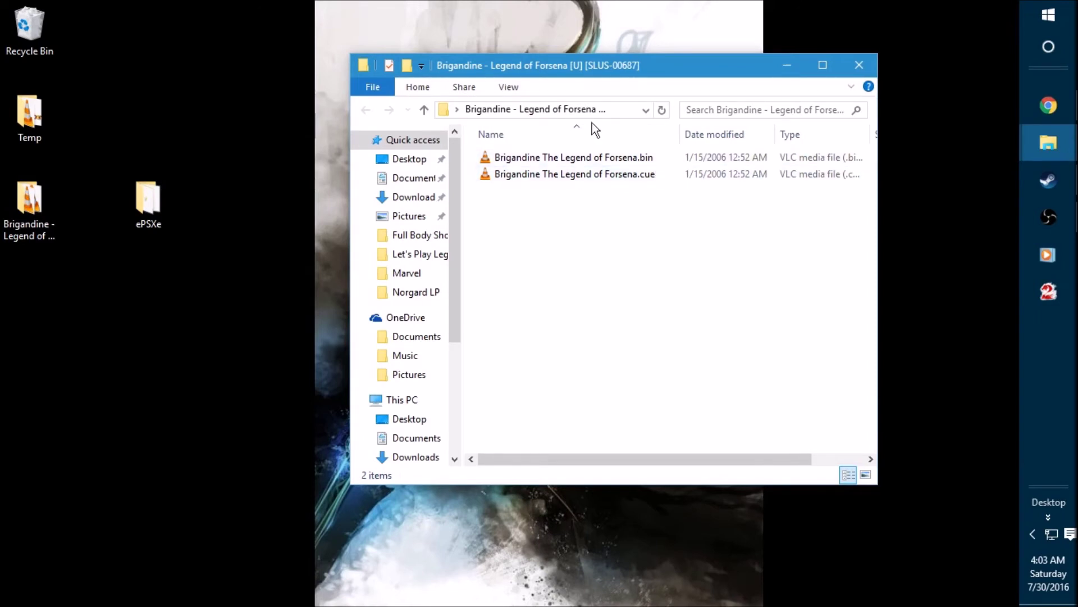
{"action": "left_click", "coordinate": [509, 88]}
{"action": "left_click", "coordinate": [586, 241]}
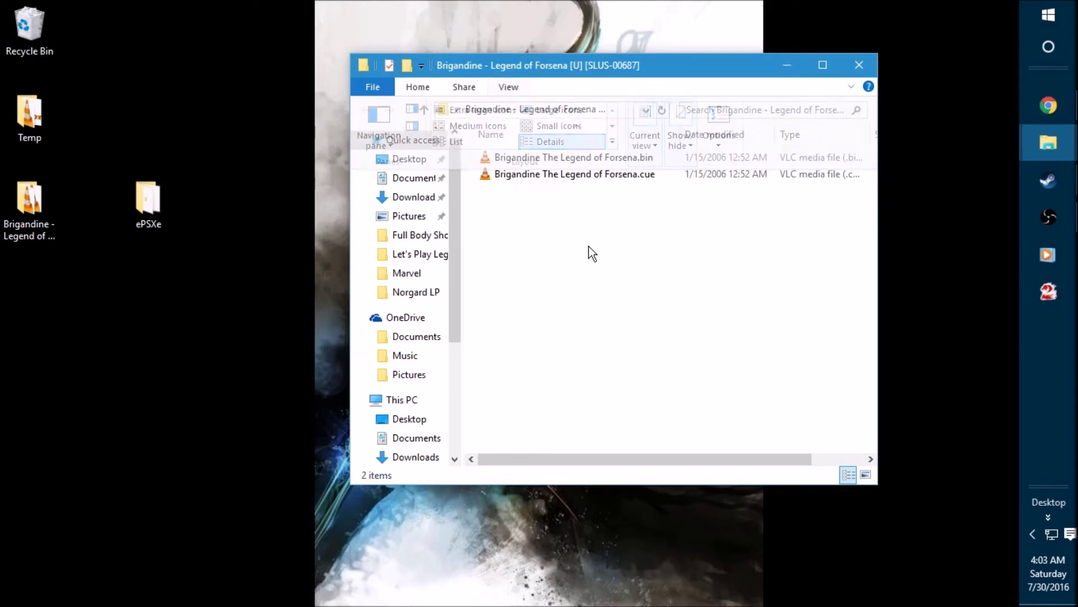
{"action": "left_click", "coordinate": [624, 179]}
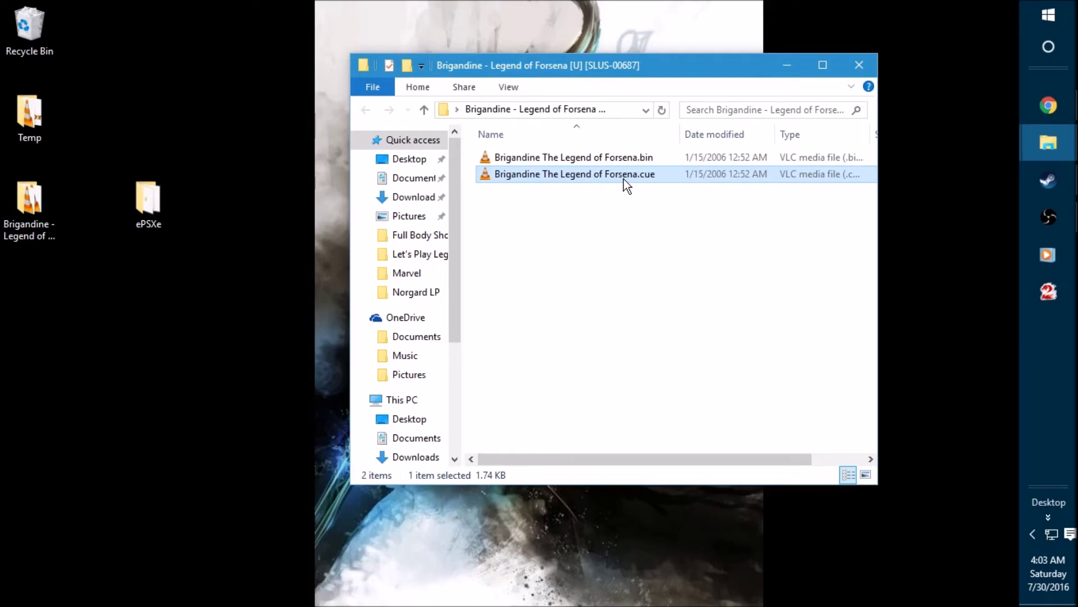
{"action": "left_click", "coordinate": [861, 67]}
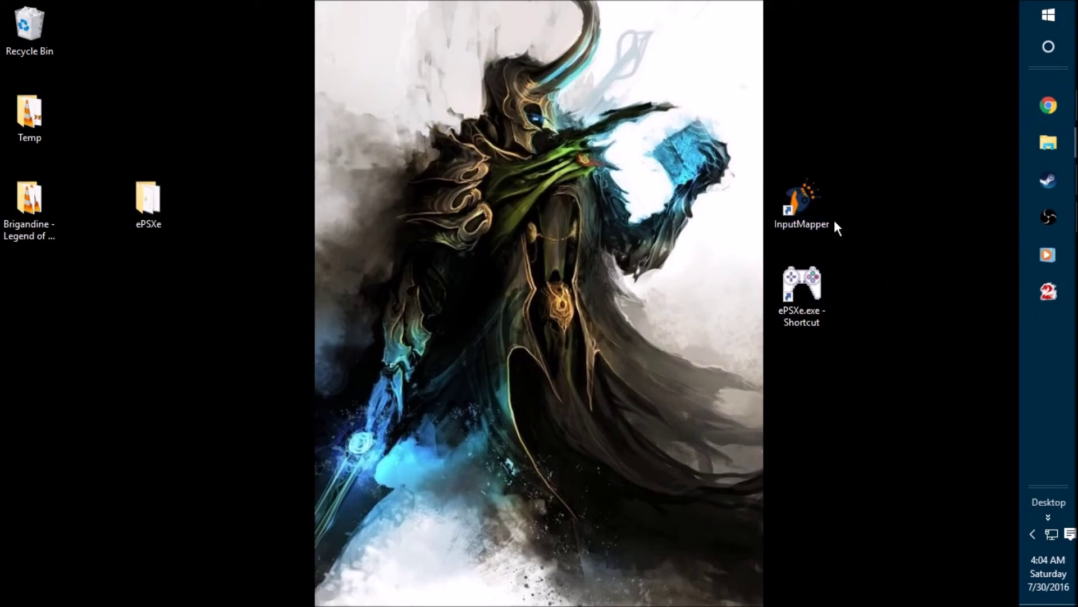
Step: Launch InputMapper, then quit it and confirm the exit so it restarts with the gamepad
{"action": "double_click", "coordinate": [811, 201]}
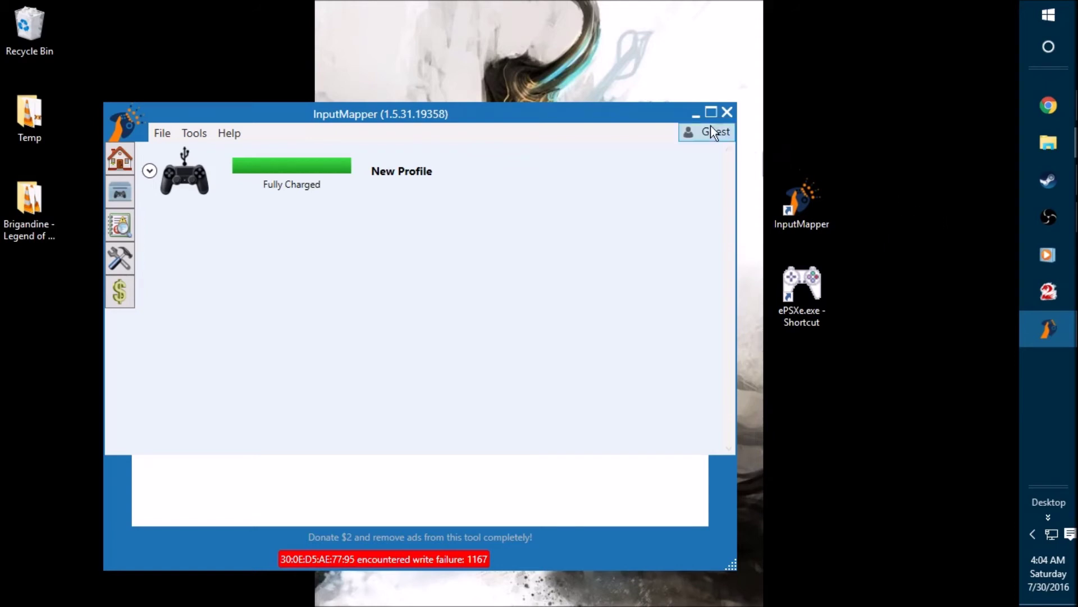
{"action": "left_click", "coordinate": [727, 112]}
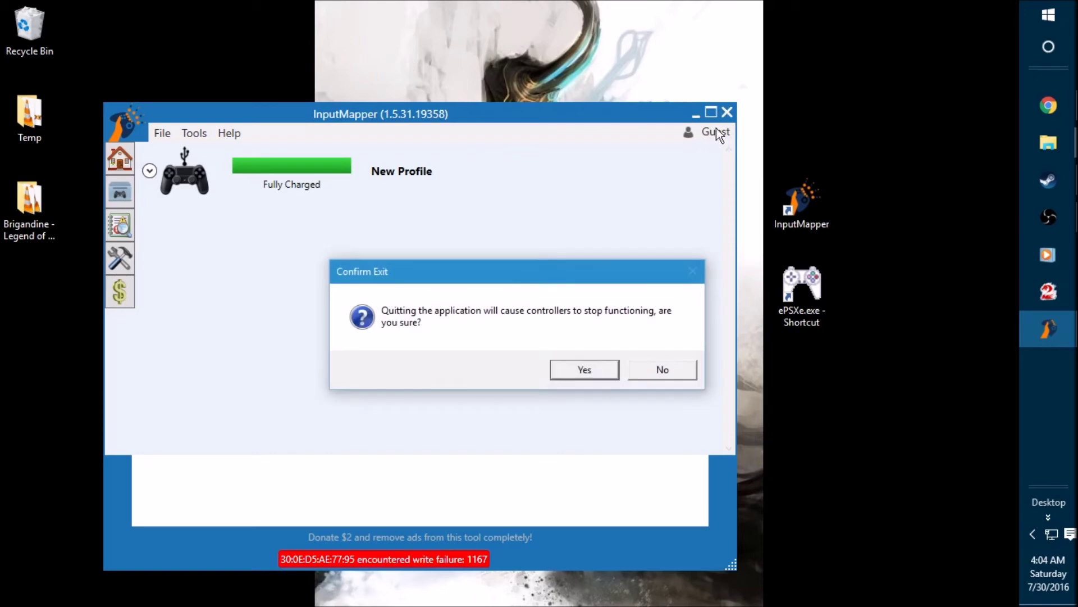
{"action": "left_click", "coordinate": [584, 369]}
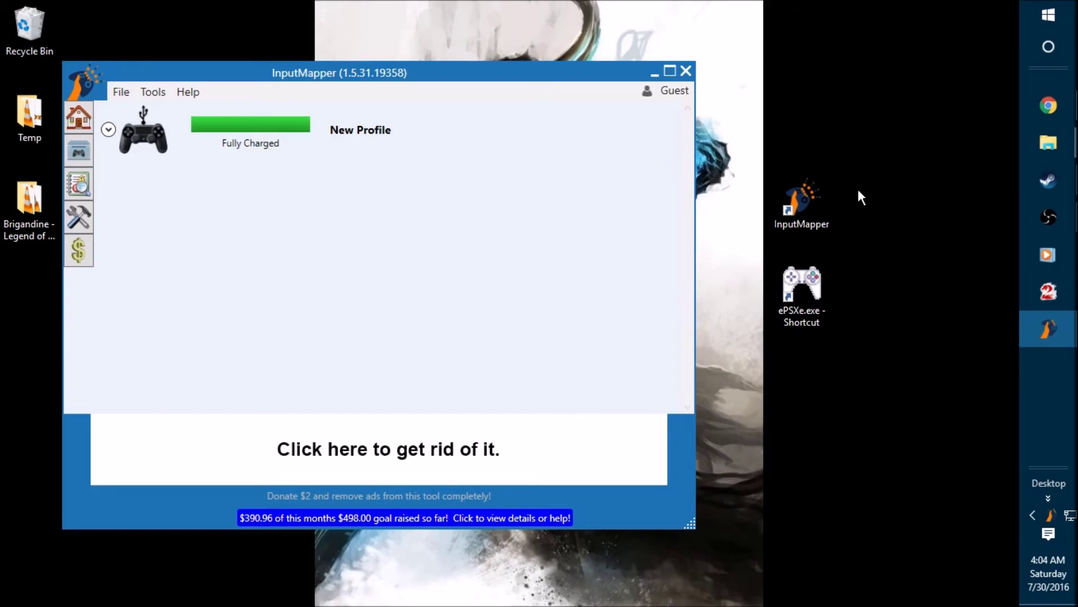
Step: Minimize InputMapper and move the ePSXe folder icon into the desktop's left column
{"action": "left_click", "coordinate": [656, 73]}
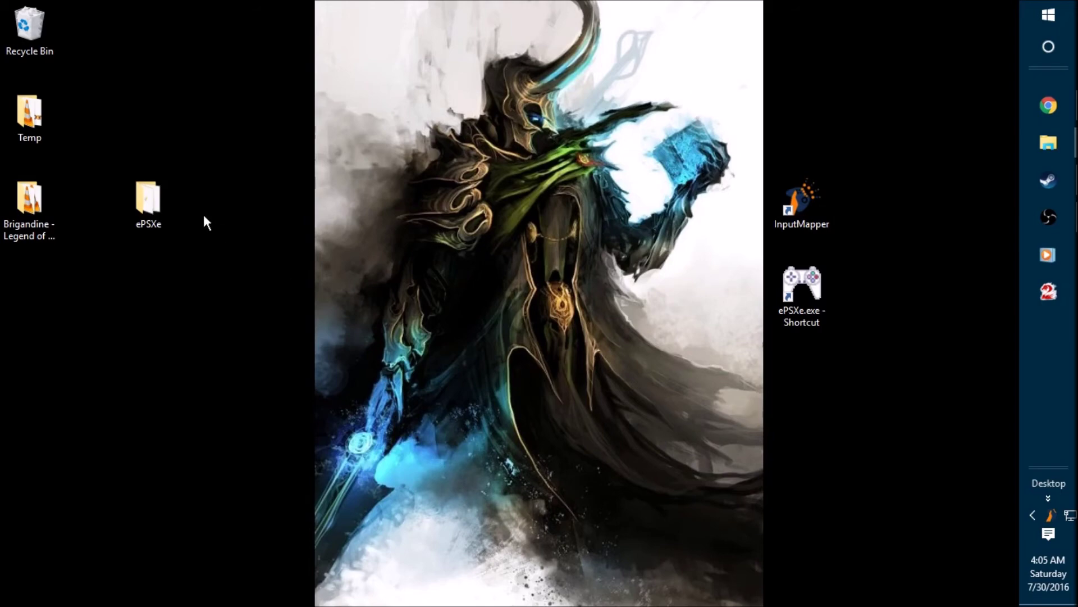
{"action": "left_click", "coordinate": [148, 224]}
{"action": "left_click_drag", "start_coordinate": [28, 304], "coordinate": [29, 303]}
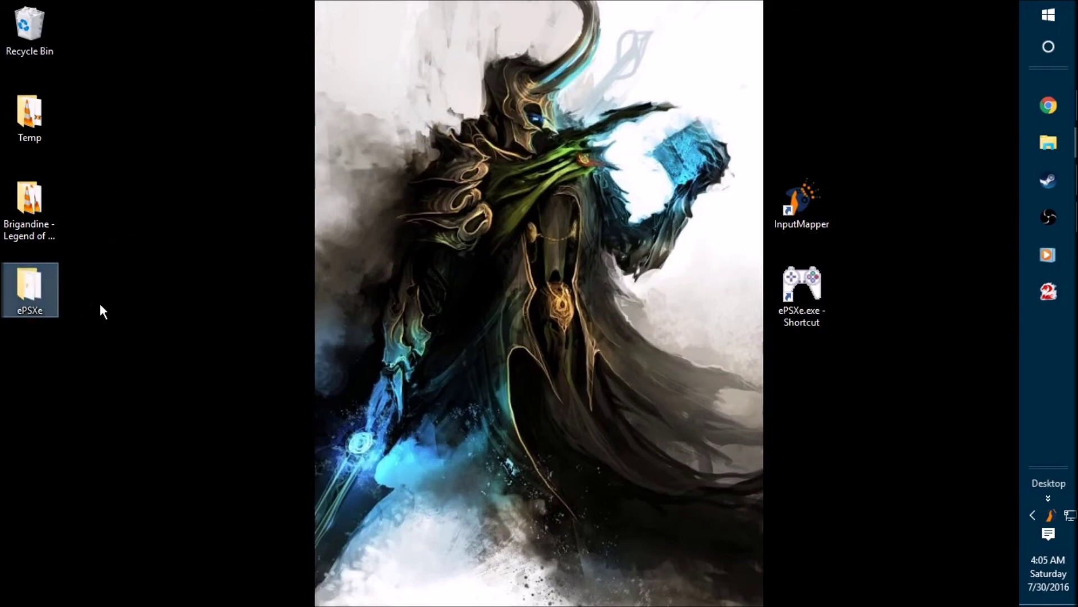
Step: Run ePSXe.exe from the ePSXe folder, then close the folder window
{"action": "double_click", "coordinate": [29, 291]}
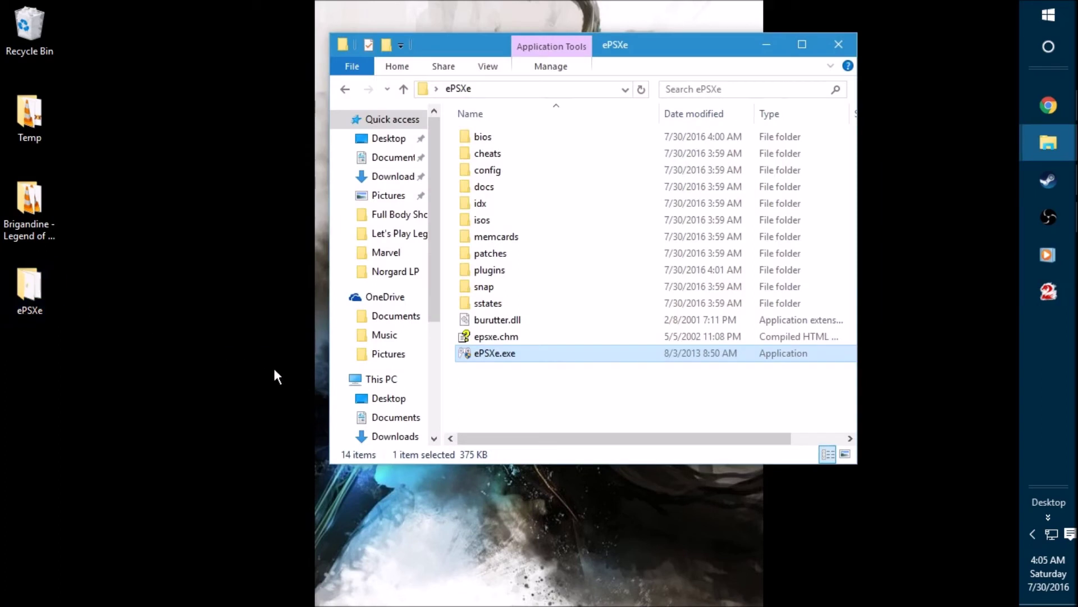
{"action": "double_click", "coordinate": [510, 352]}
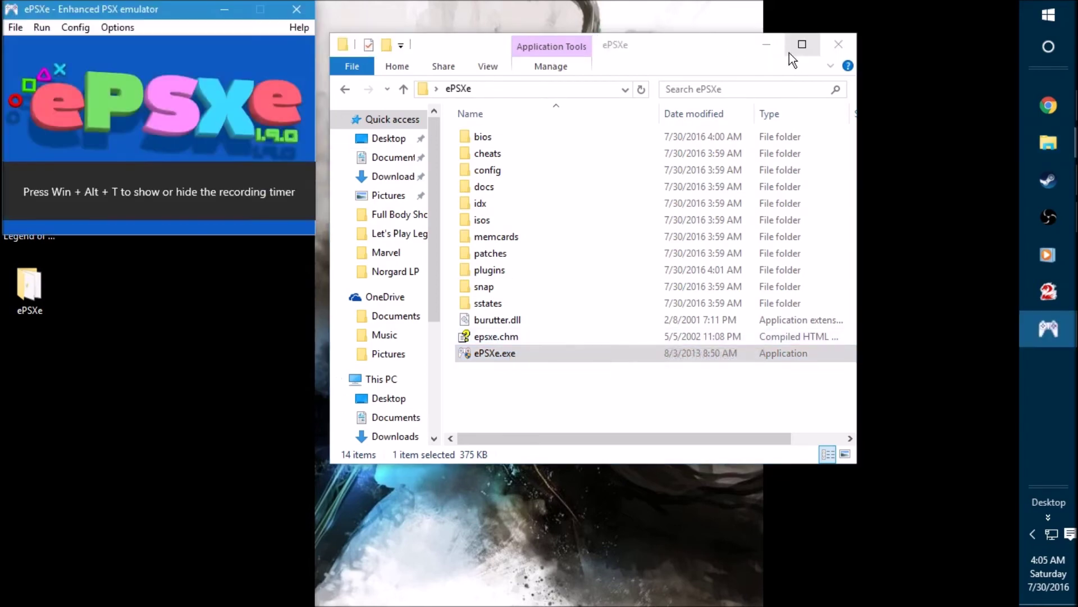
{"action": "left_click", "coordinate": [837, 47]}
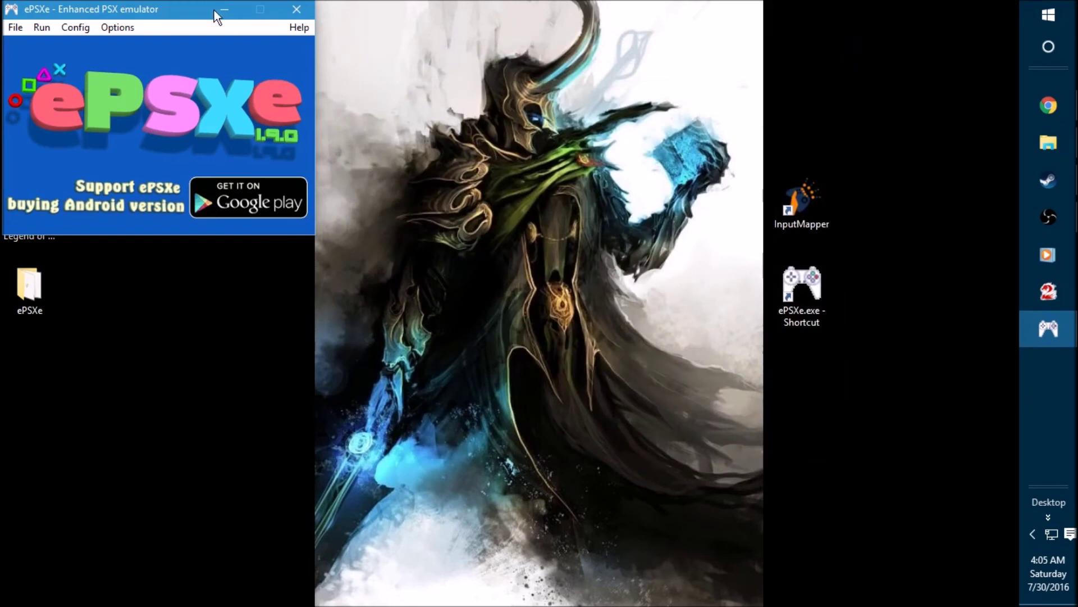
Step: Set the emulator BIOS in Config > Bios to SCPH1001.BIN from the bios folder
{"action": "left_click_drag", "start_coordinate": [192, 8], "coordinate": [582, 130]}
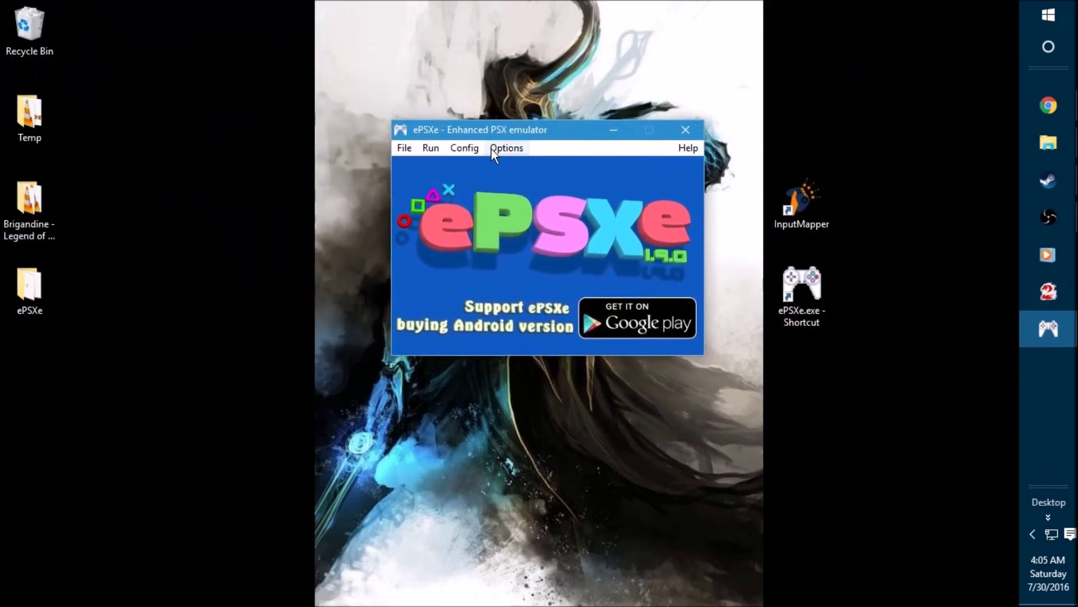
{"action": "left_click", "coordinate": [466, 148]}
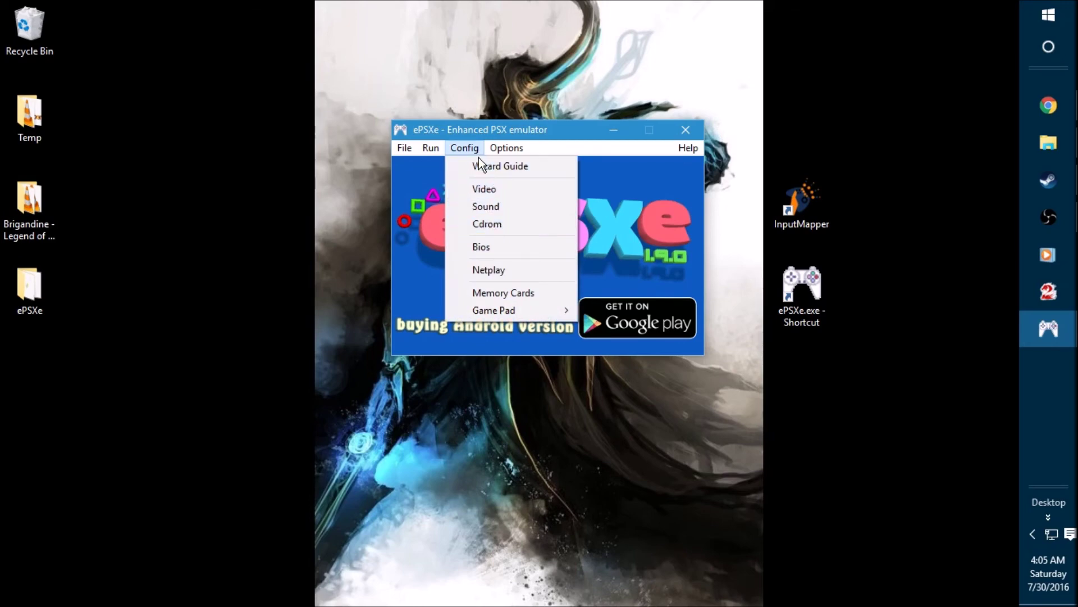
{"action": "left_click", "coordinate": [491, 133]}
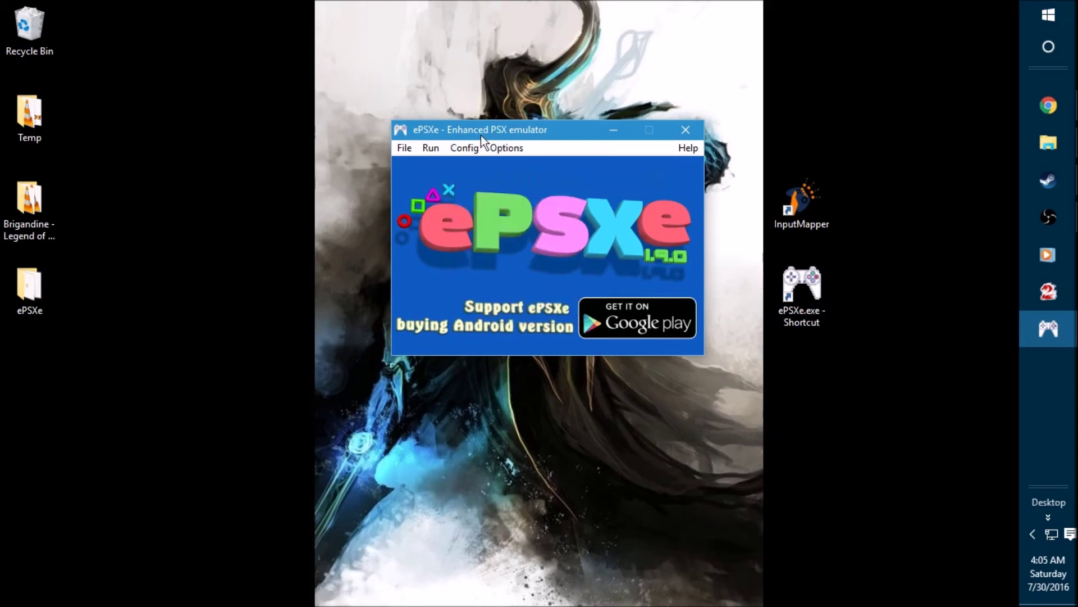
{"action": "left_click", "coordinate": [465, 147]}
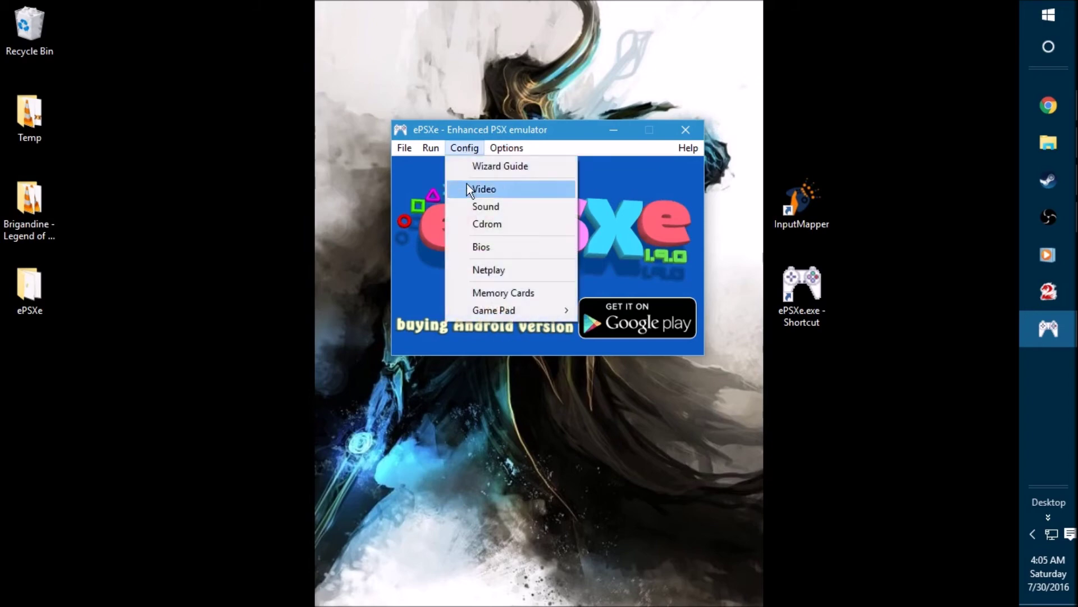
{"action": "left_click", "coordinate": [477, 245]}
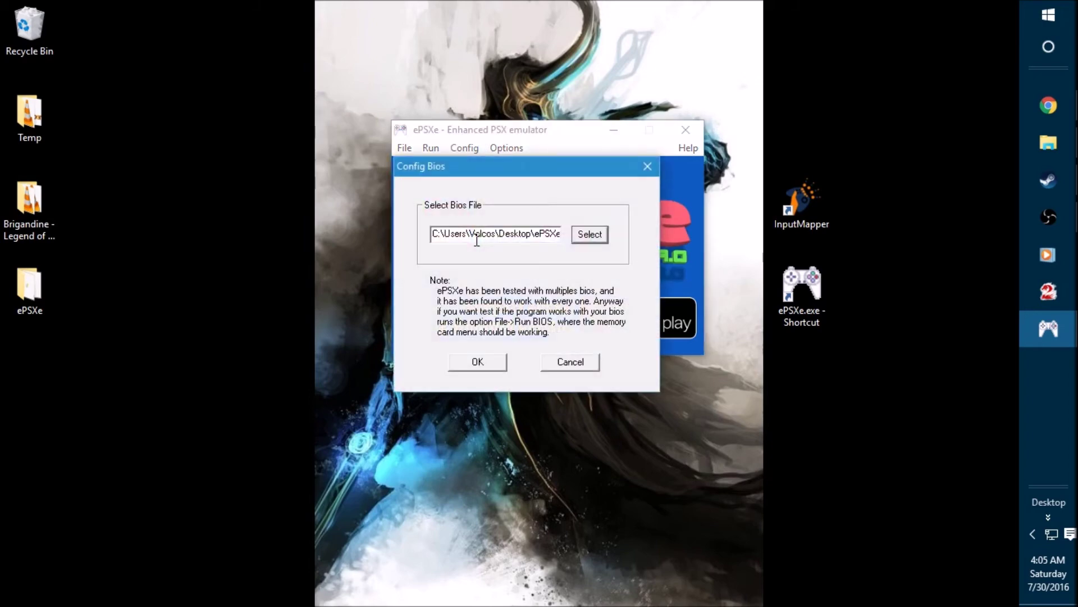
{"action": "left_click", "coordinate": [576, 236]}
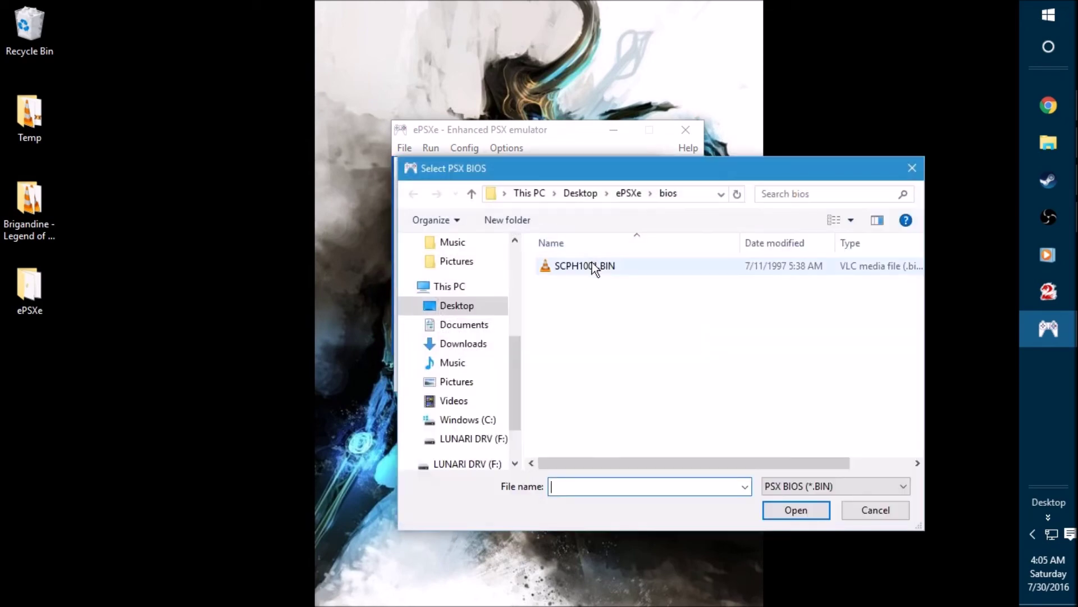
{"action": "left_click", "coordinate": [597, 268]}
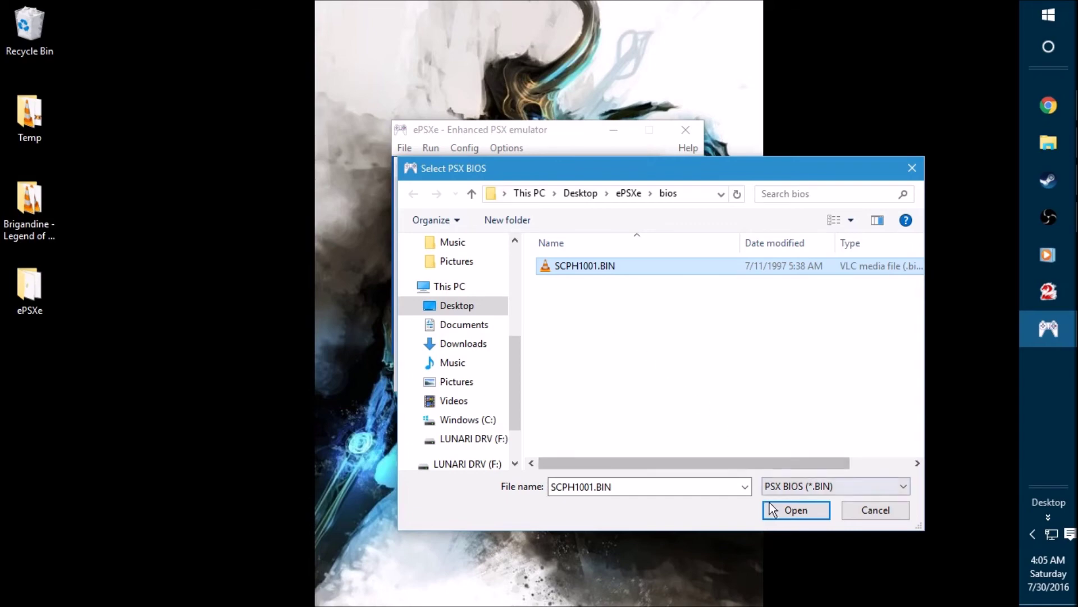
{"action": "left_click", "coordinate": [788, 514]}
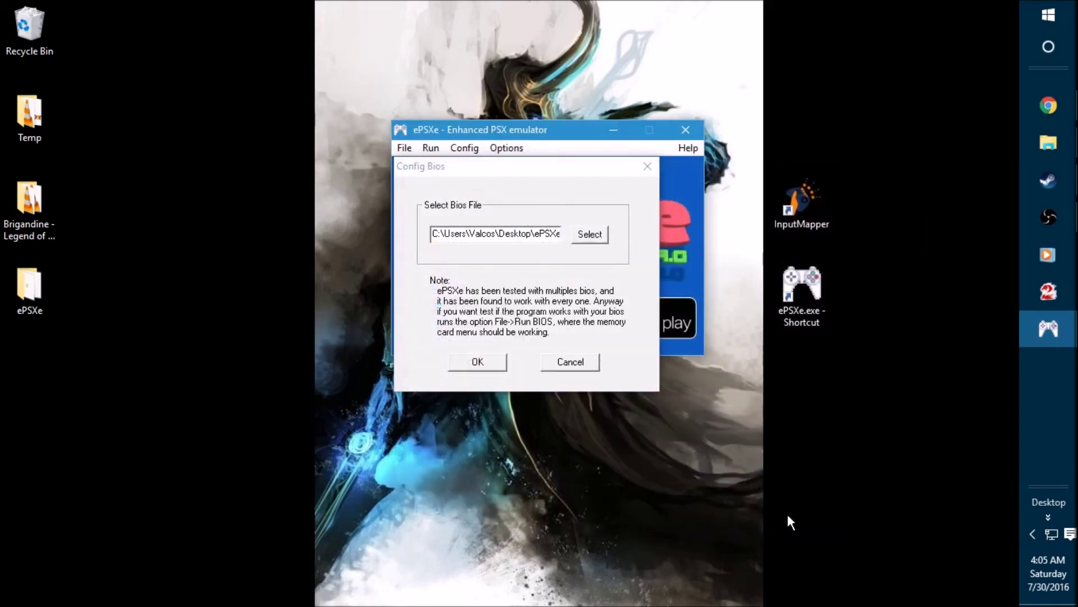
{"action": "left_click", "coordinate": [492, 365]}
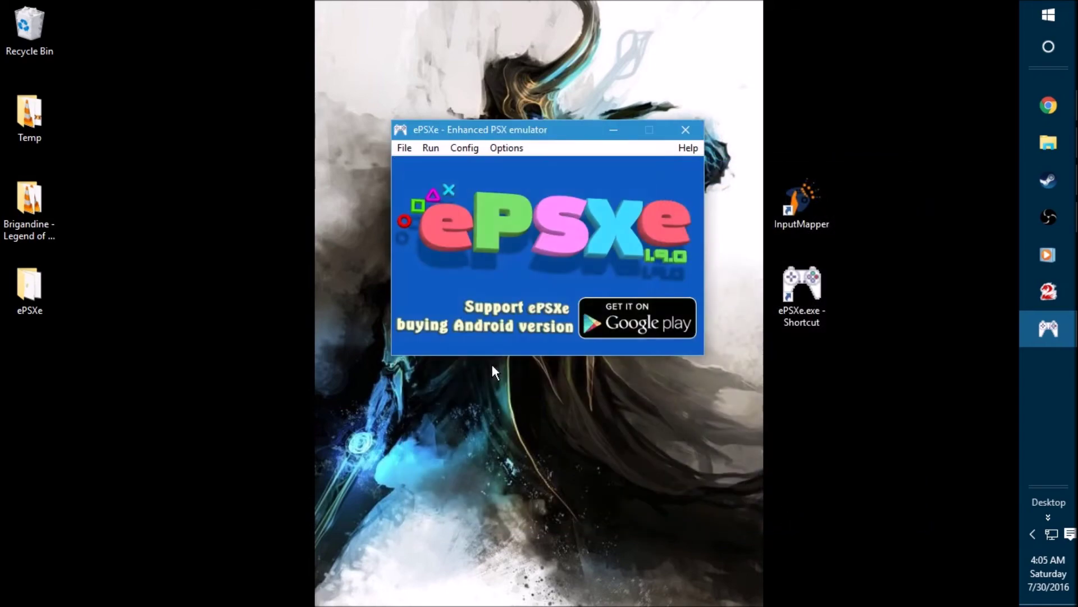
Step: Select Pete's OpenGL2 Driver 2.9 as the video plugin and open its Configure settings
{"action": "left_click", "coordinate": [454, 148]}
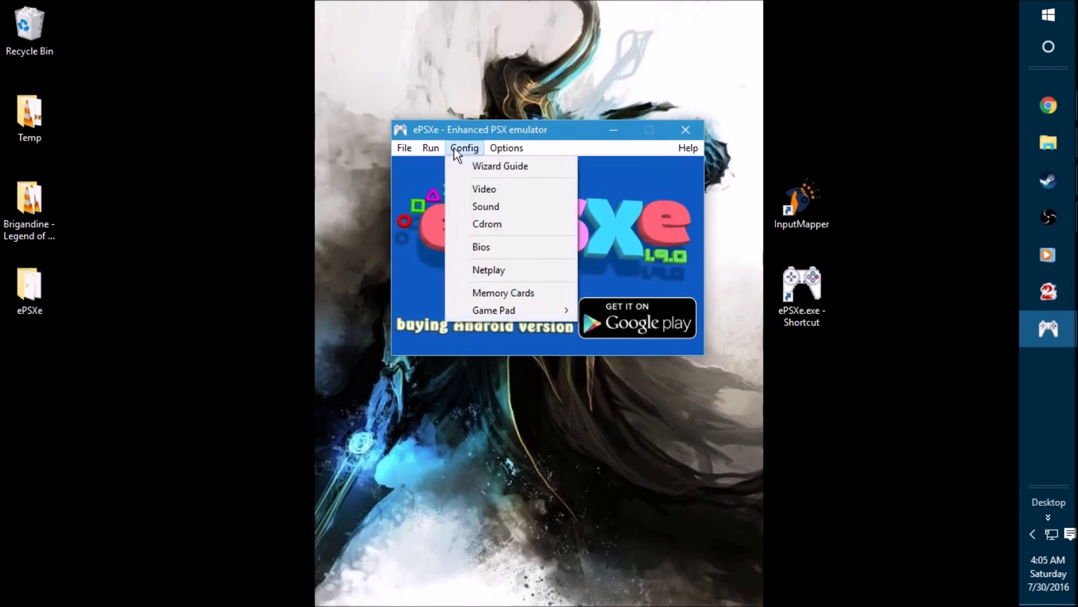
{"action": "left_click", "coordinate": [485, 192]}
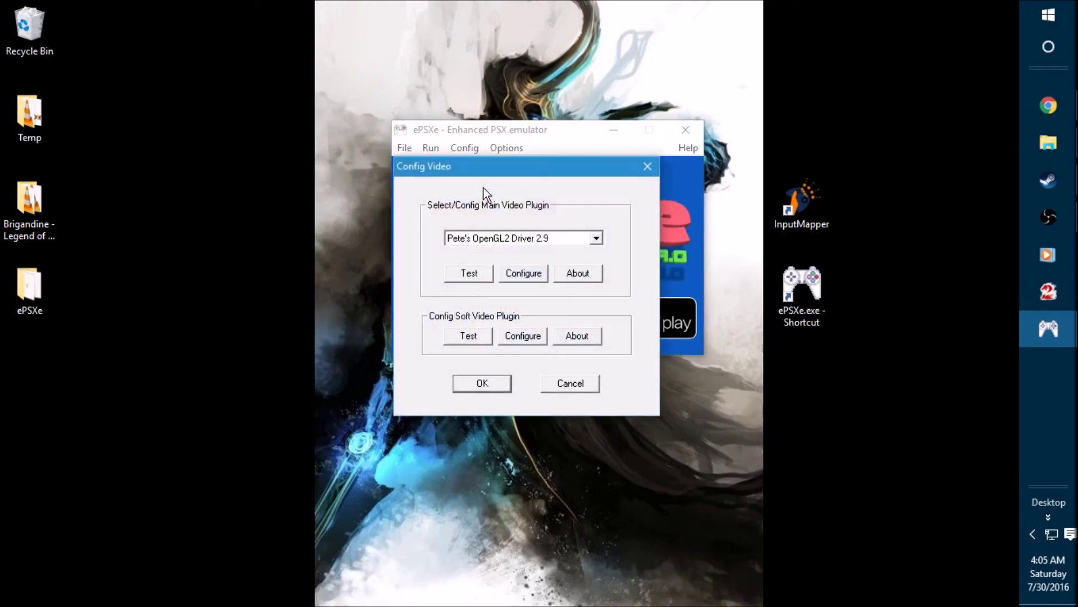
{"action": "left_click", "coordinate": [597, 240]}
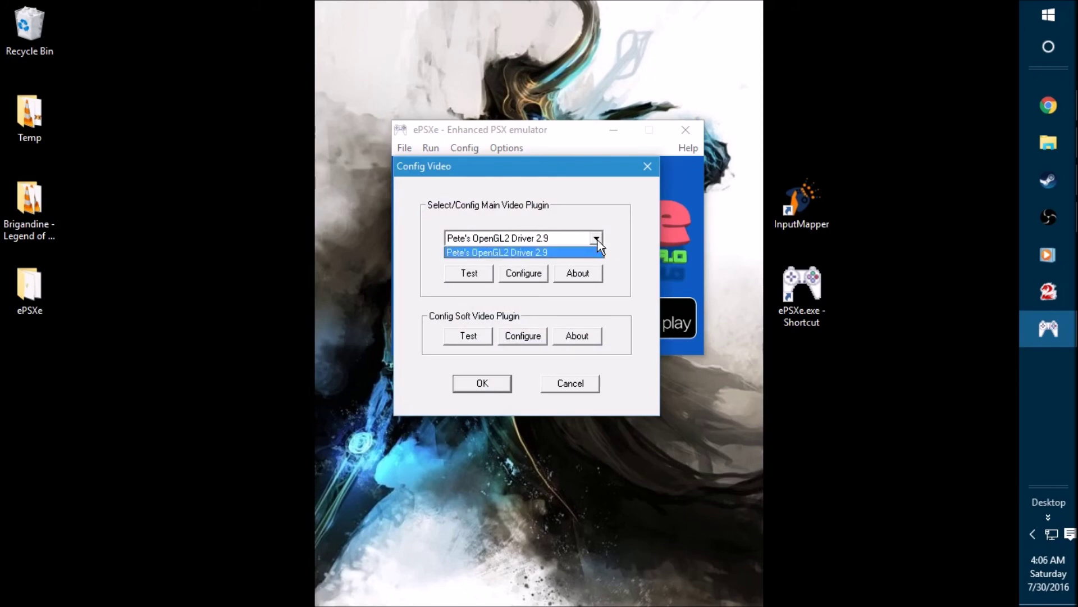
{"action": "left_click", "coordinate": [592, 207]}
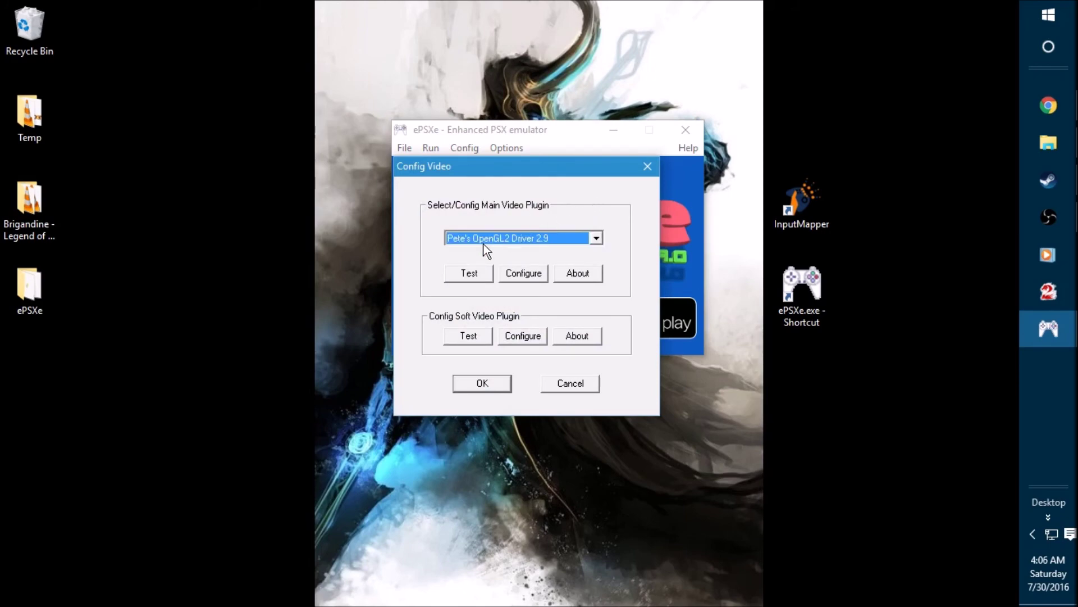
{"action": "left_click", "coordinate": [595, 238]}
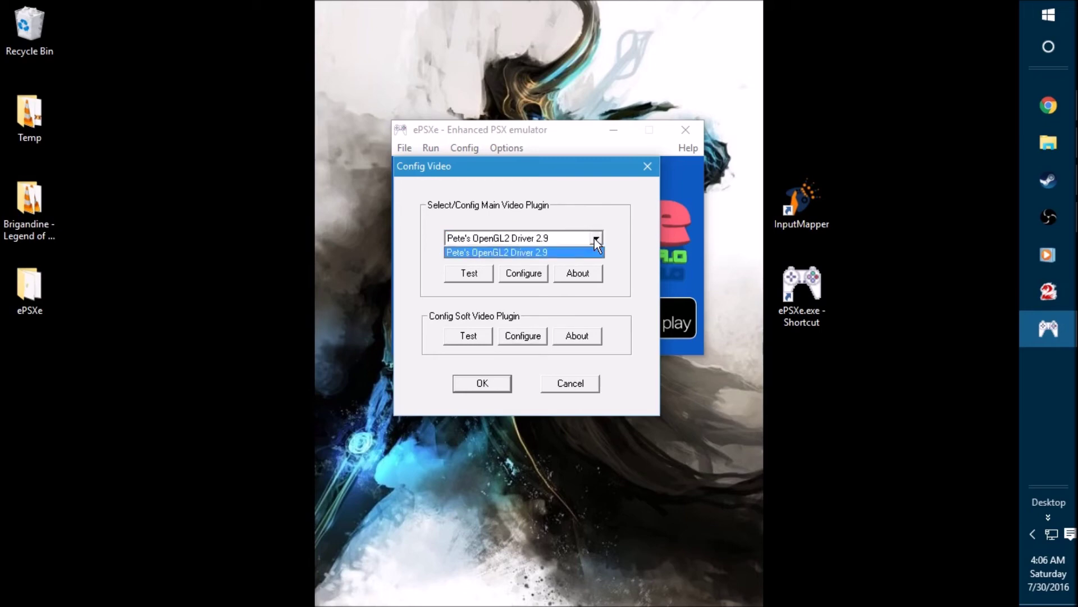
{"action": "left_click", "coordinate": [528, 252]}
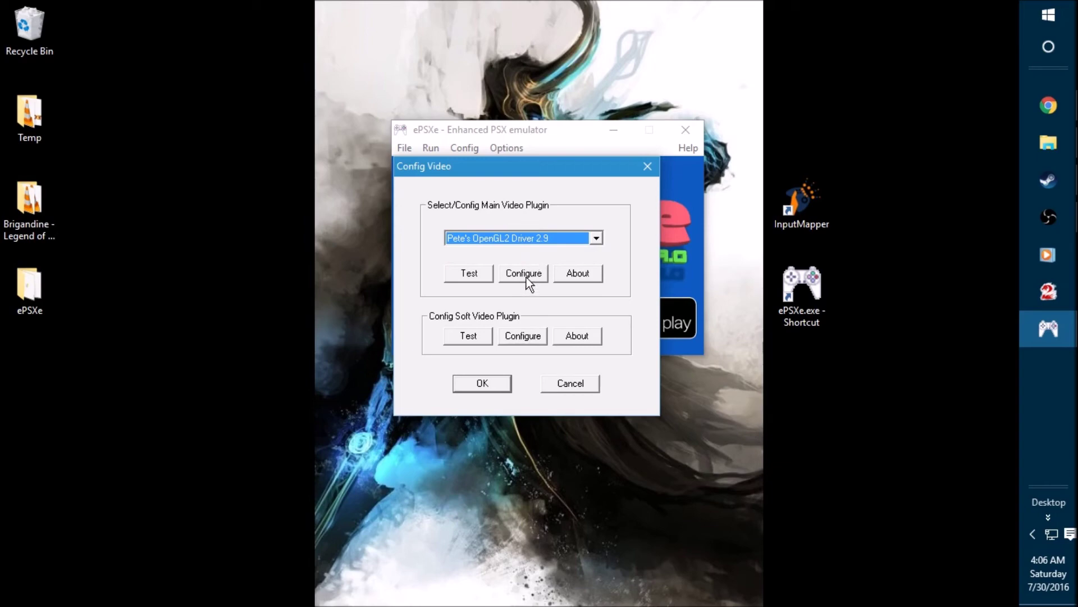
{"action": "left_click", "coordinate": [527, 278]}
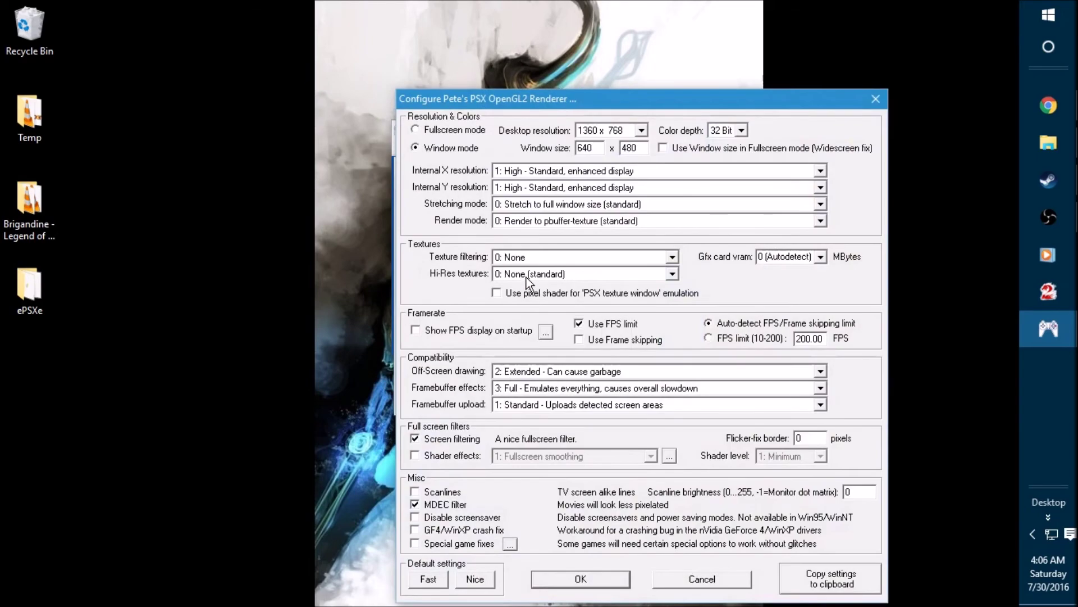
Step: Switch Pete's OpenGL2 renderer to 640 x 480 window mode and accept the settings
{"action": "left_click_drag", "start_coordinate": [577, 106], "coordinate": [488, 76]}
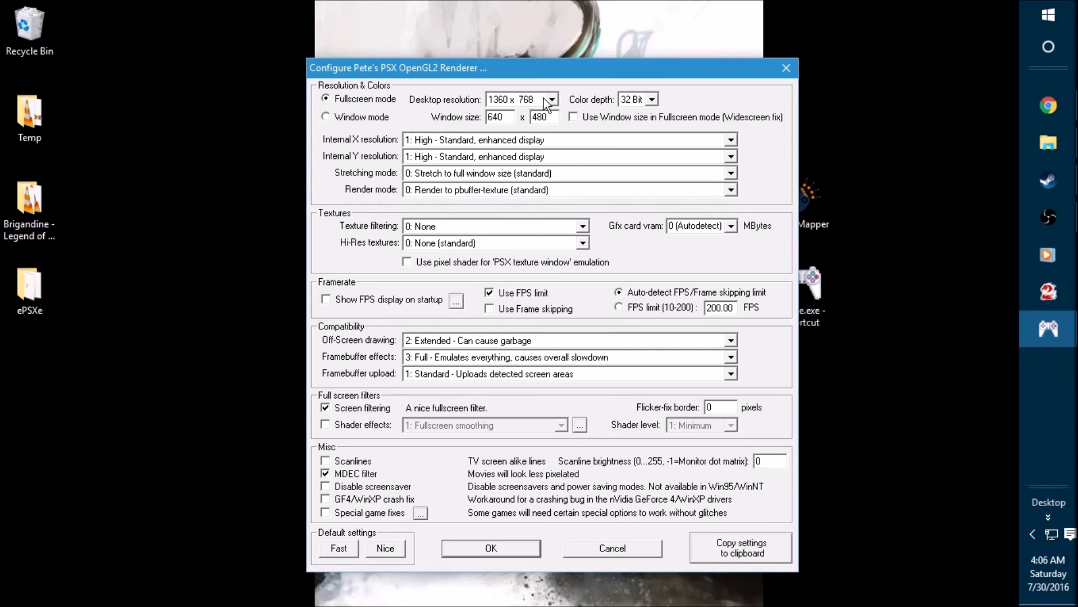
{"action": "left_click", "coordinate": [327, 117]}
{"action": "left_click", "coordinate": [473, 552]}
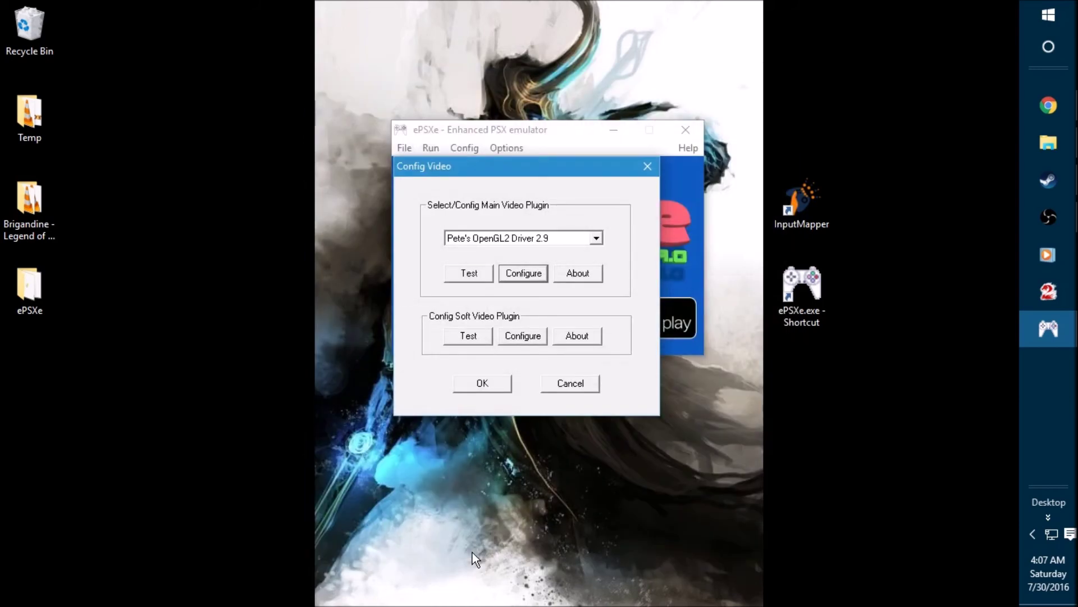
Step: Accept Config Video, then map Port 1 Pad 1 as a digital SCPH-1080 pad to joystick buttons
{"action": "left_click", "coordinate": [484, 383]}
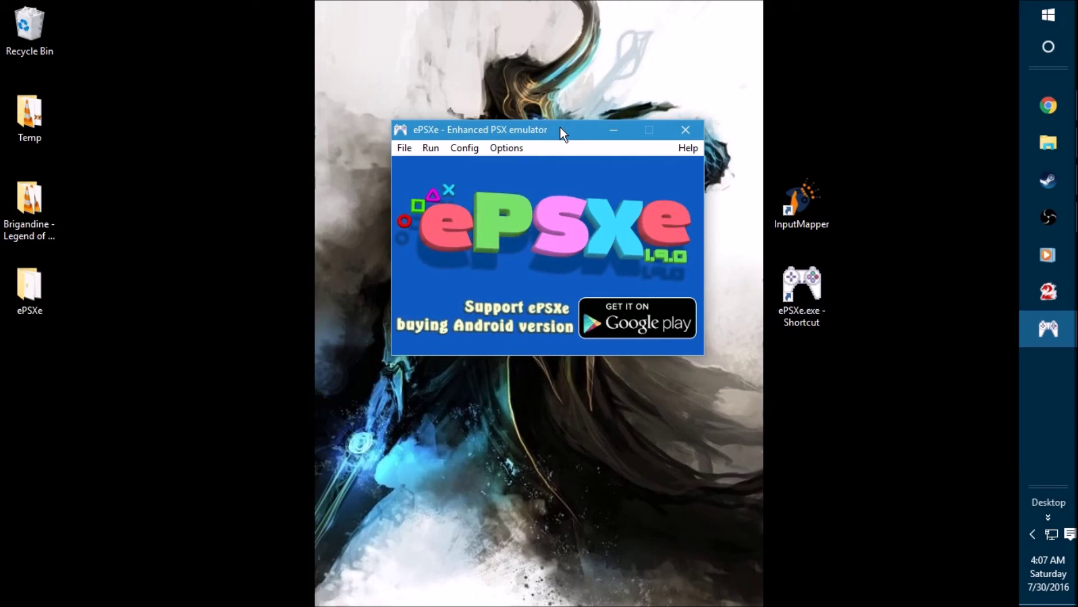
{"action": "left_click", "coordinate": [466, 148]}
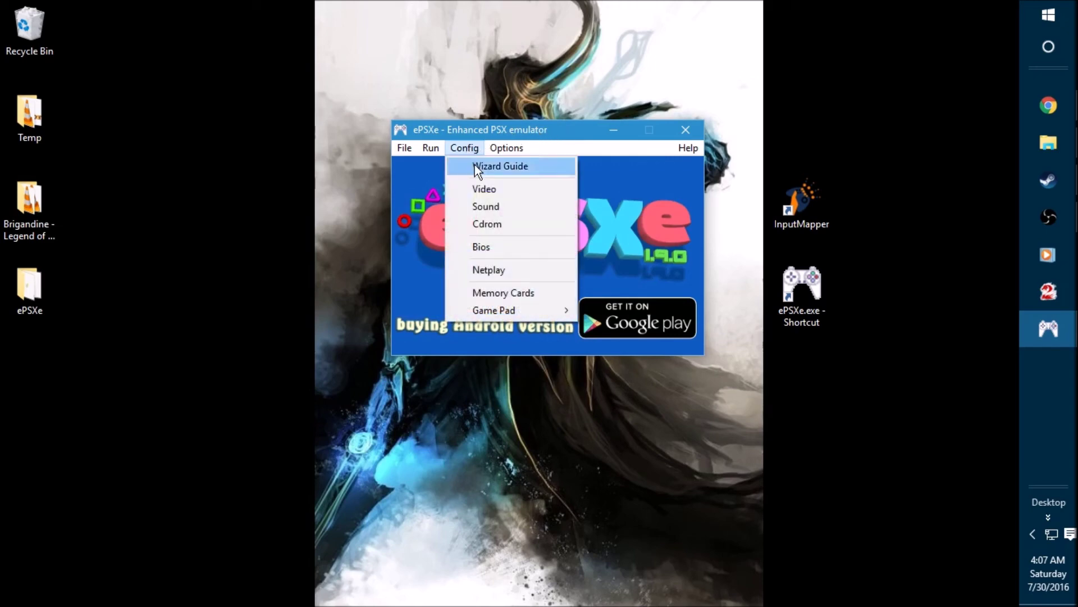
{"action": "mouse_move", "coordinate": [527, 311]}
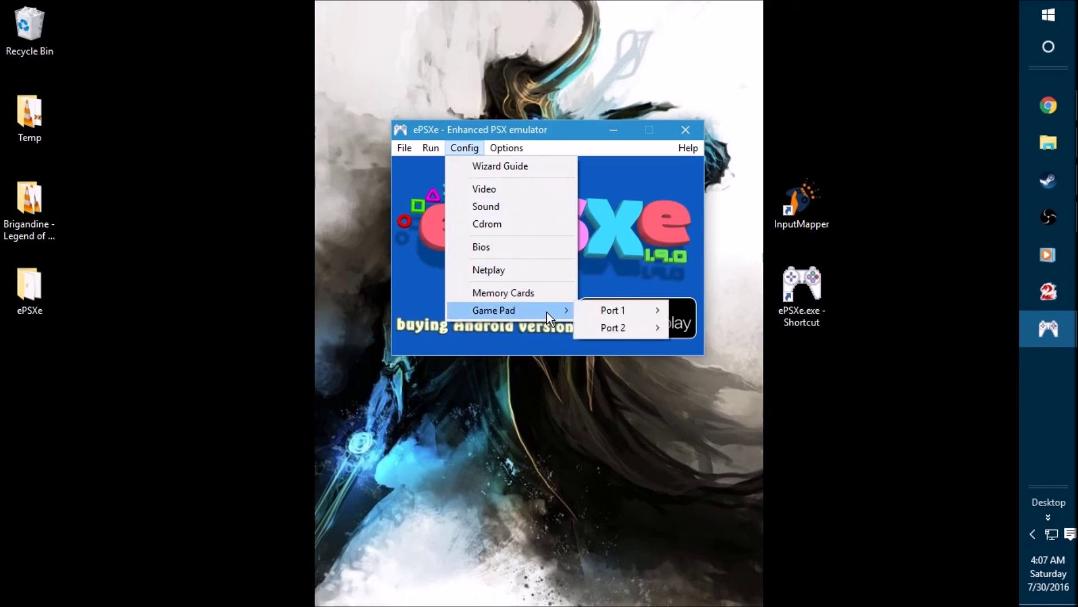
{"action": "mouse_move", "coordinate": [625, 309]}
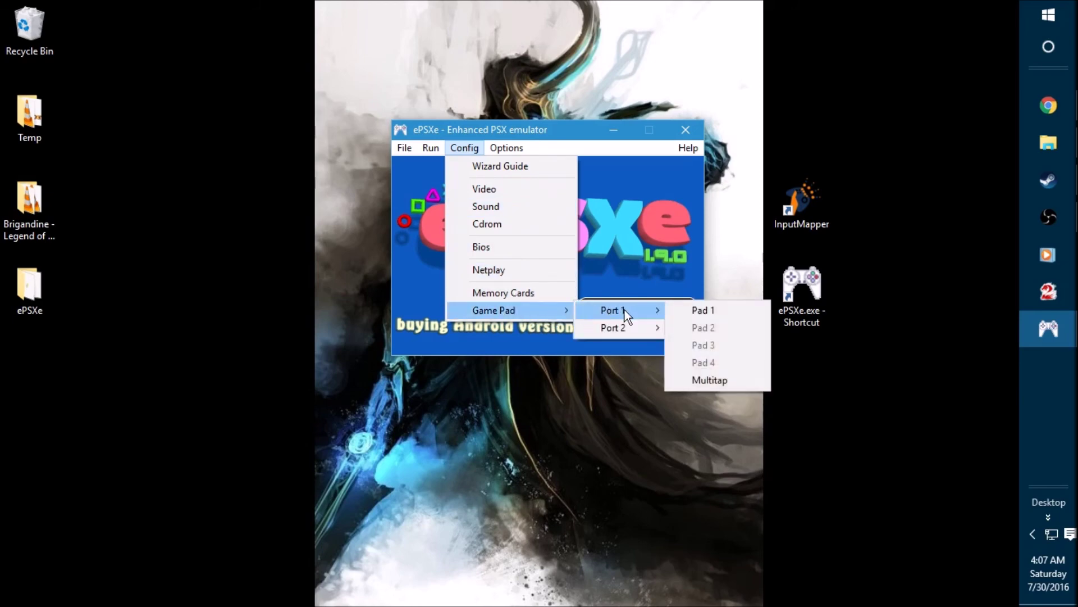
{"action": "left_click", "coordinate": [688, 312]}
{"action": "left_click_drag", "start_coordinate": [679, 172], "coordinate": [528, 62]}
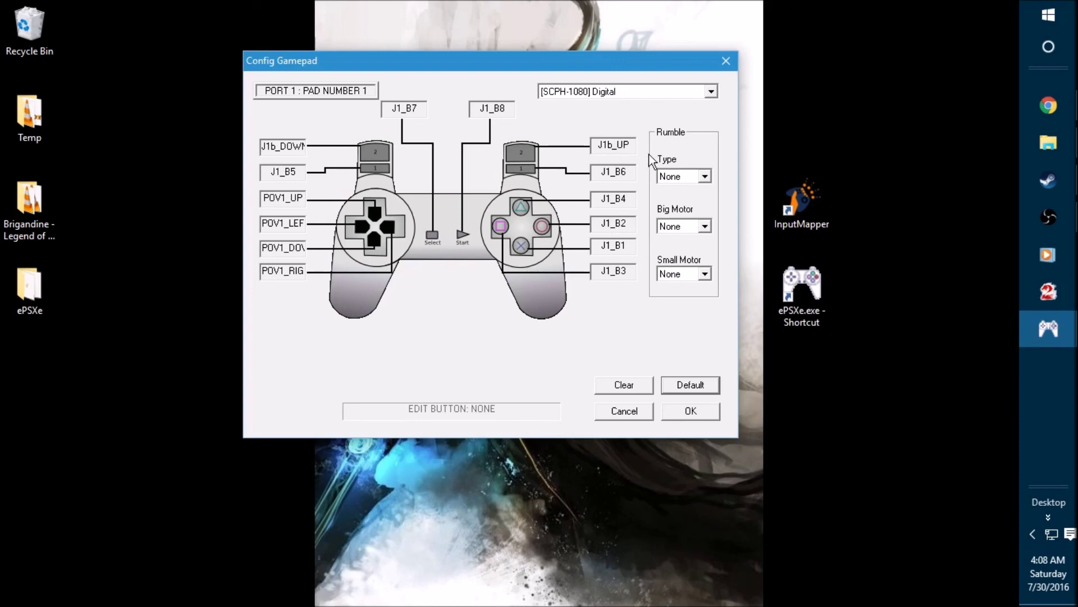
{"action": "left_click", "coordinate": [691, 412]}
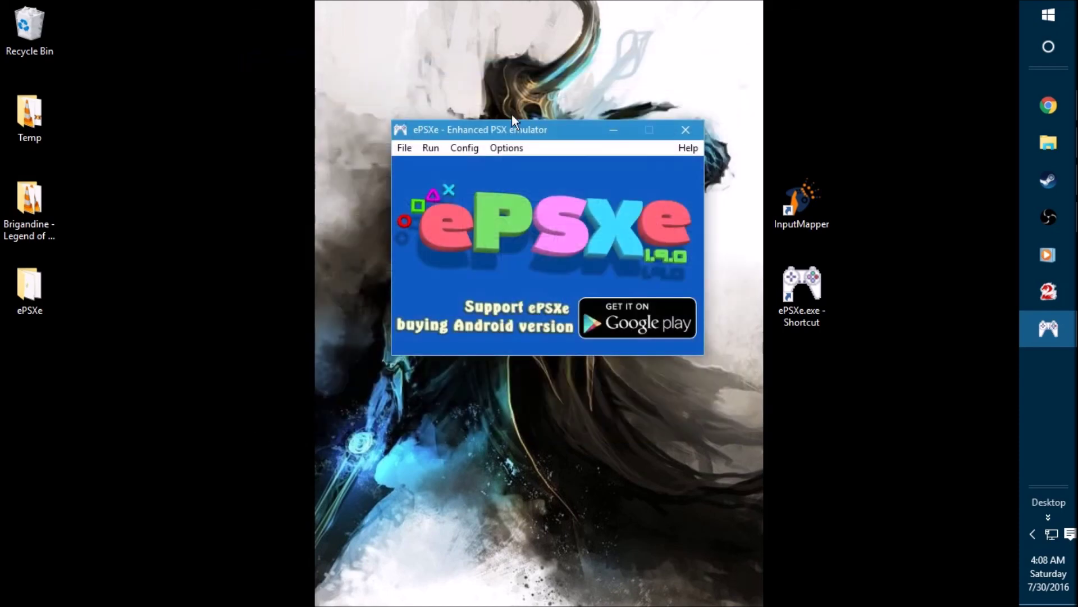
Step: Run ISO with 'Brigandine The Legend of Forsena.cue' from the desktop Brigandine folder
{"action": "left_click_drag", "start_coordinate": [538, 131], "coordinate": [500, 129]}
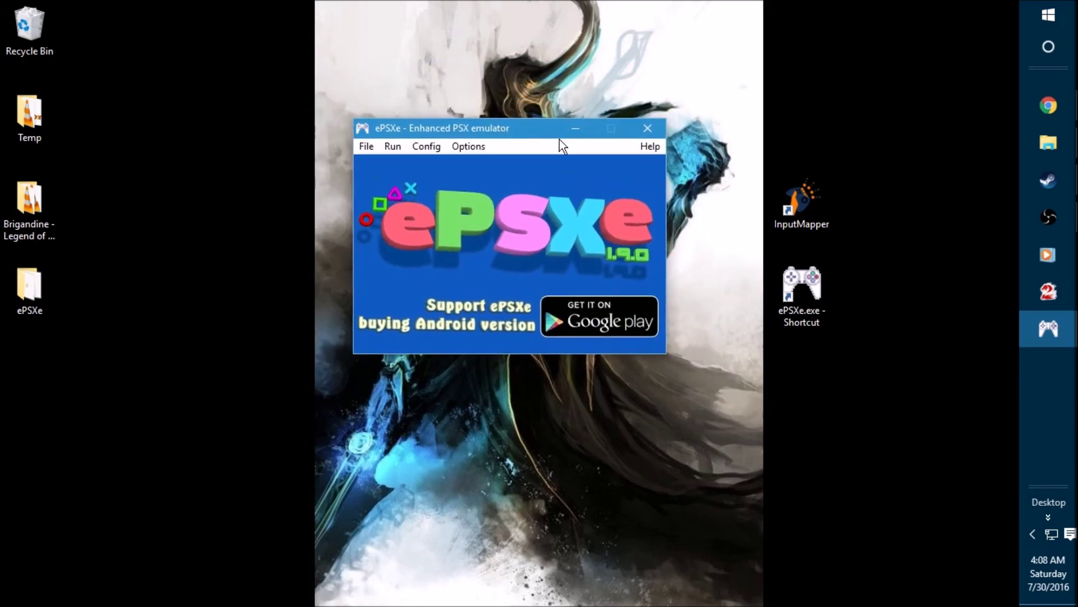
{"action": "left_click", "coordinate": [369, 149]}
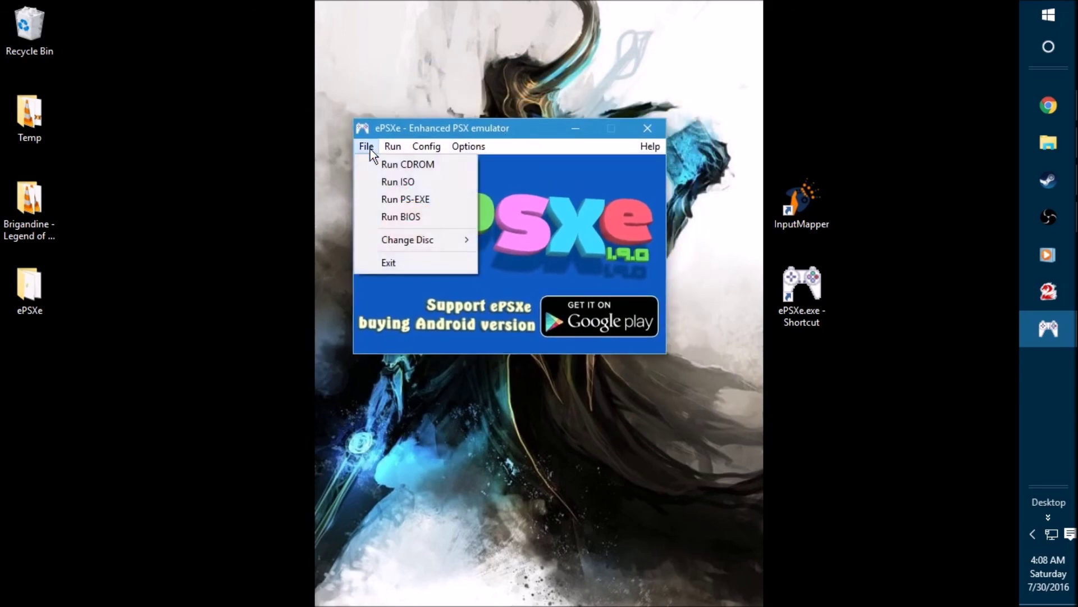
{"action": "left_click", "coordinate": [408, 189]}
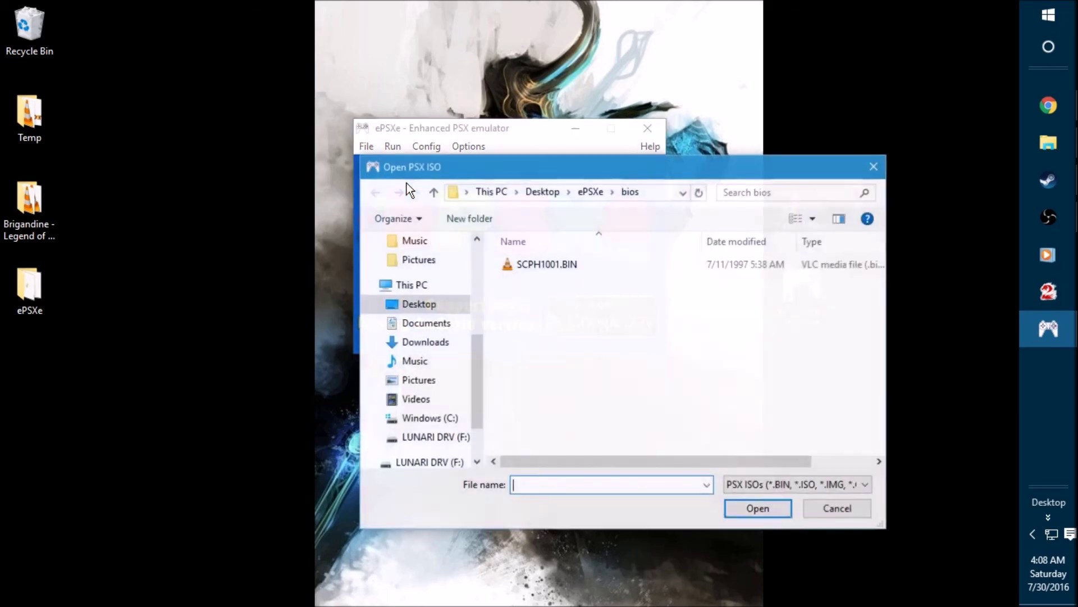
{"action": "left_click", "coordinate": [541, 194]}
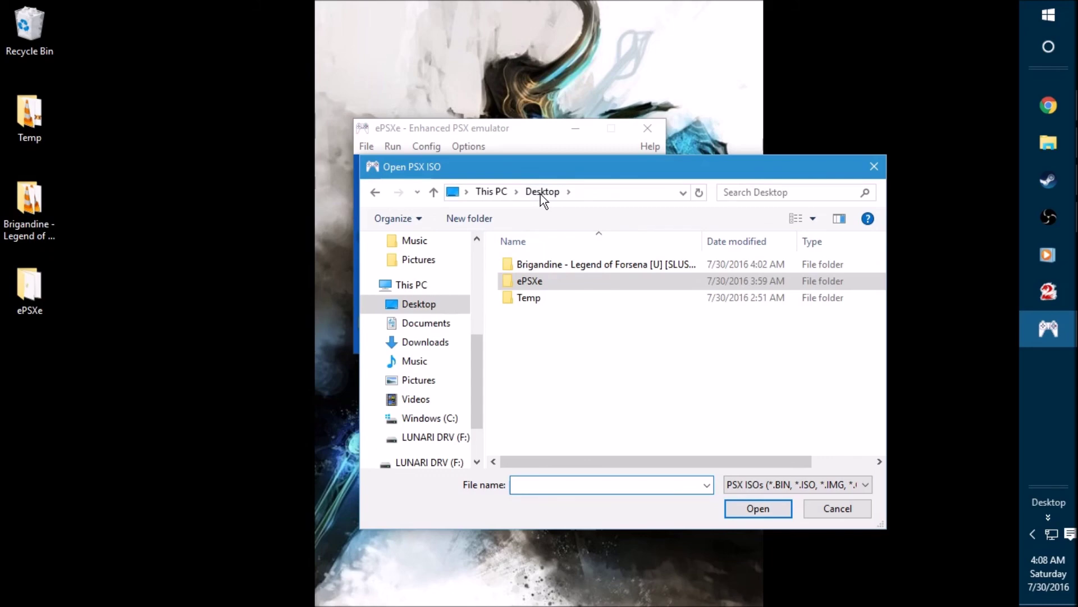
{"action": "double_click", "coordinate": [568, 264]}
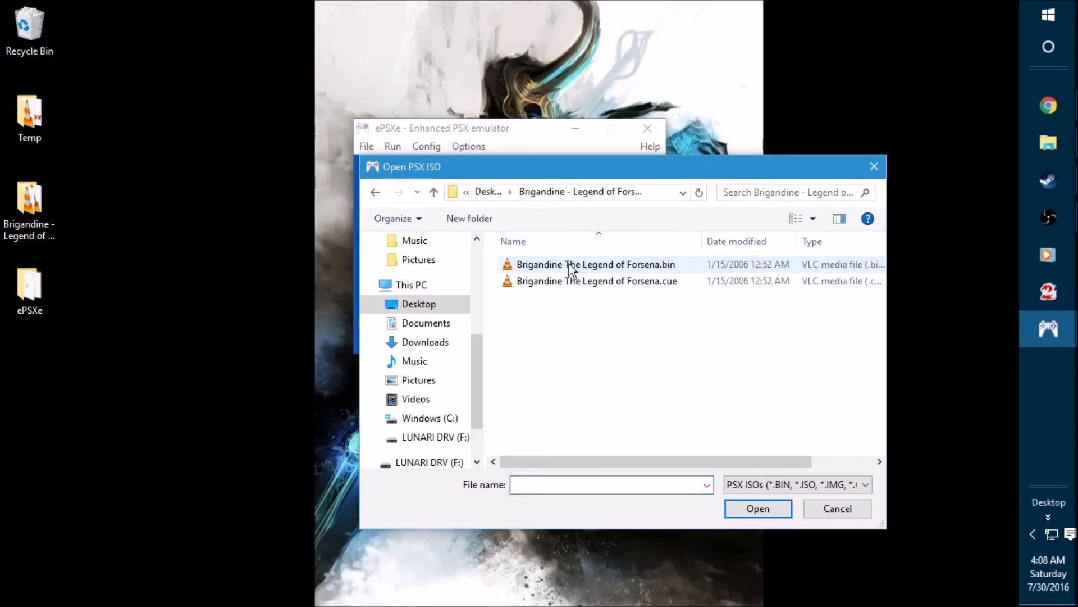
{"action": "left_click", "coordinate": [637, 279]}
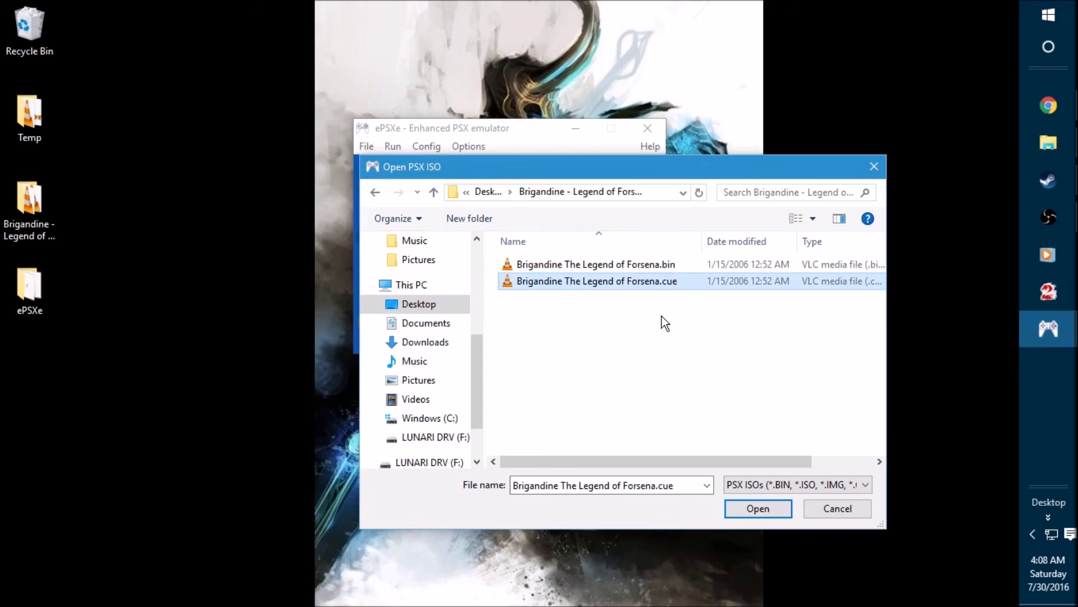
{"action": "left_click", "coordinate": [753, 508]}
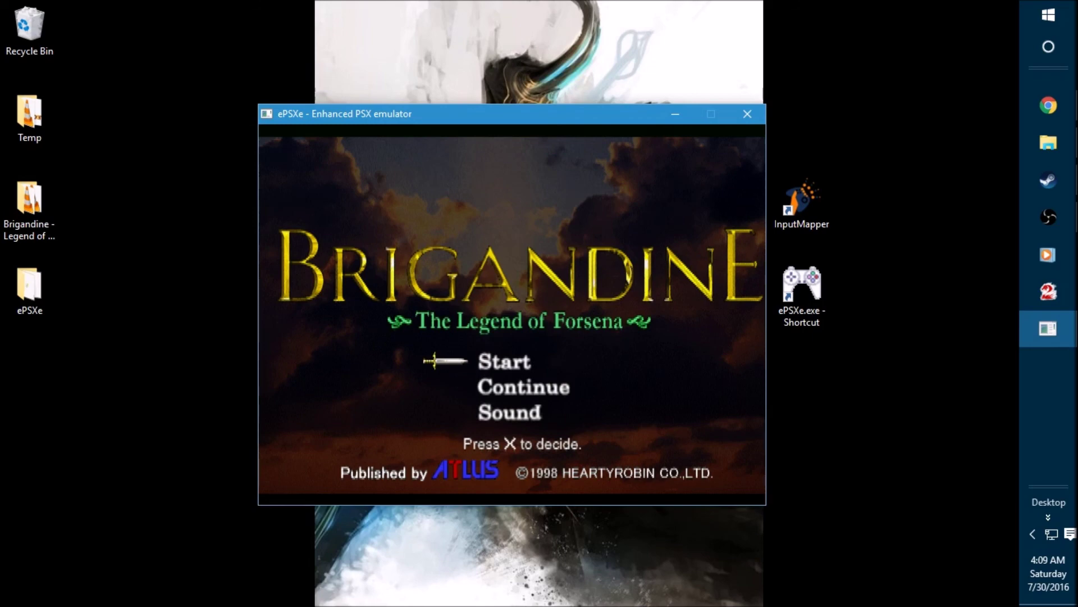
Step: Exit Brigandine with Esc, returning to ePSXe's main 1.9.0 window
{"action": "key", "text": "Escape"}
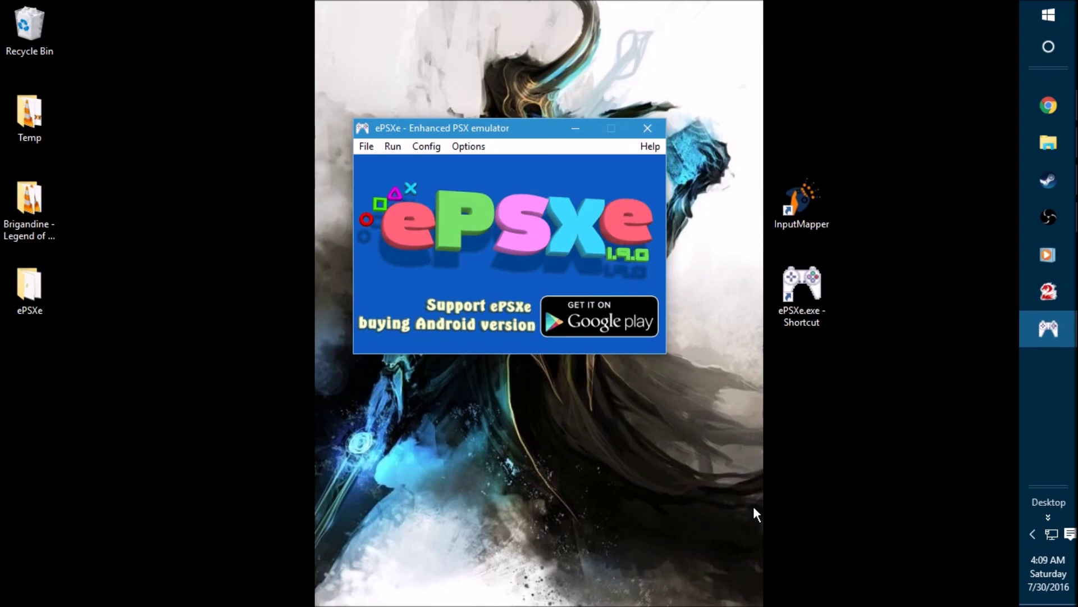